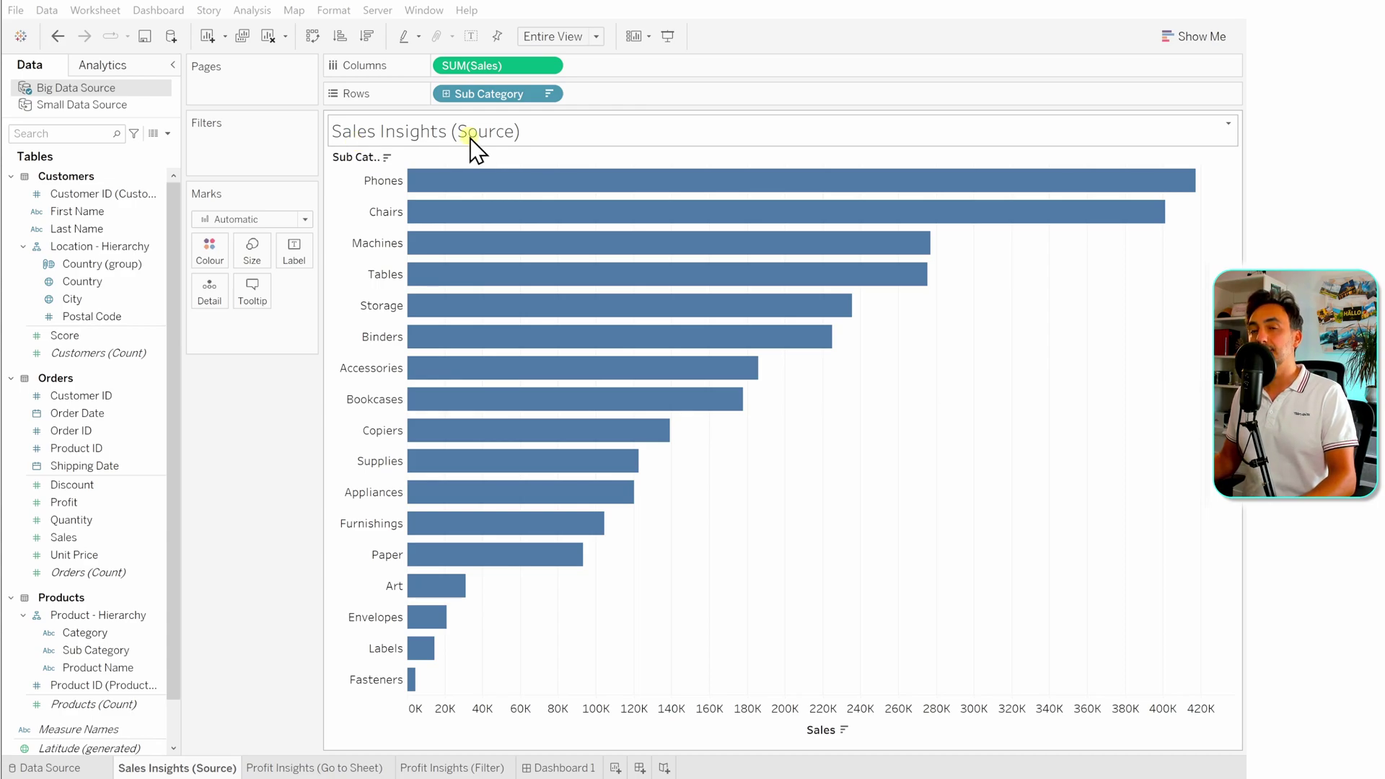
# Create a new filter action on Sales Insights named 'Filter Profit Insight'.
pyautogui.click(493, 768)
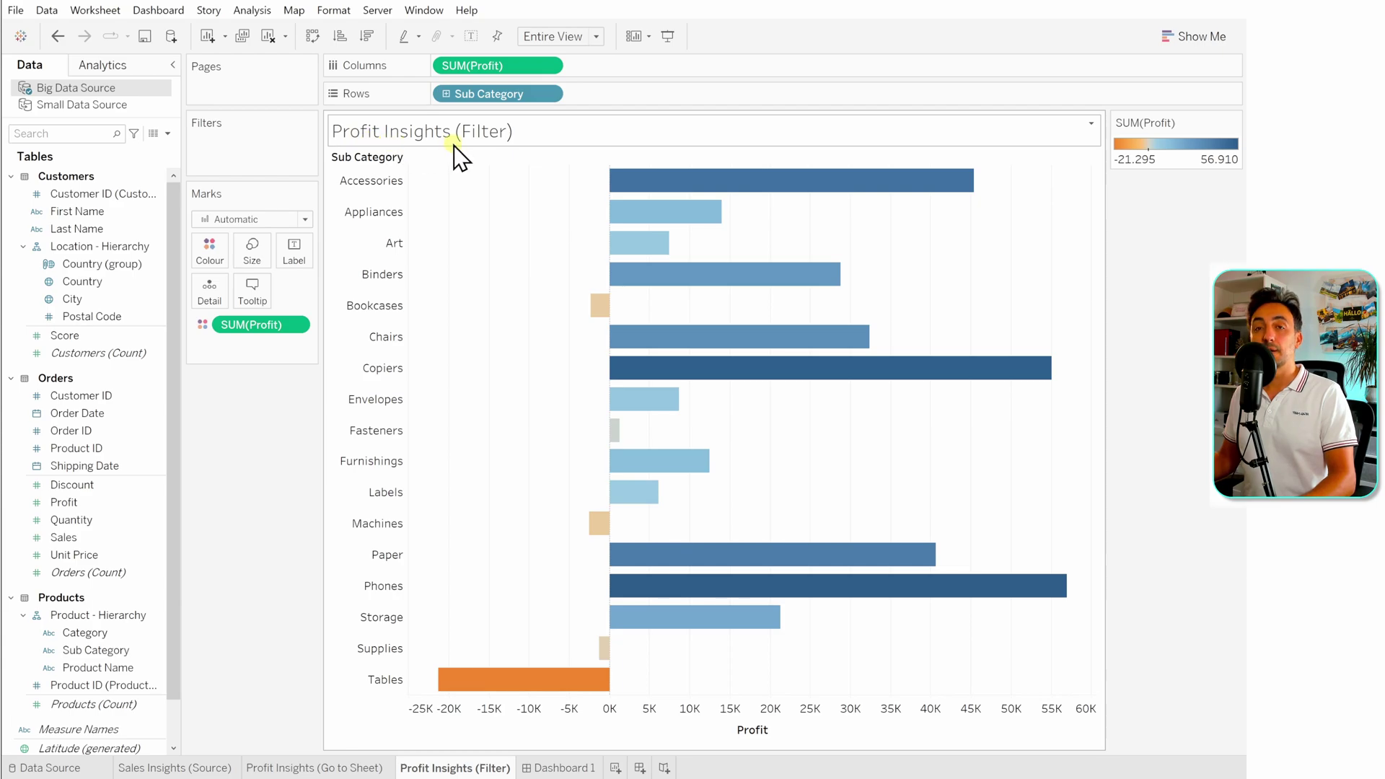
pyautogui.click(210, 768)
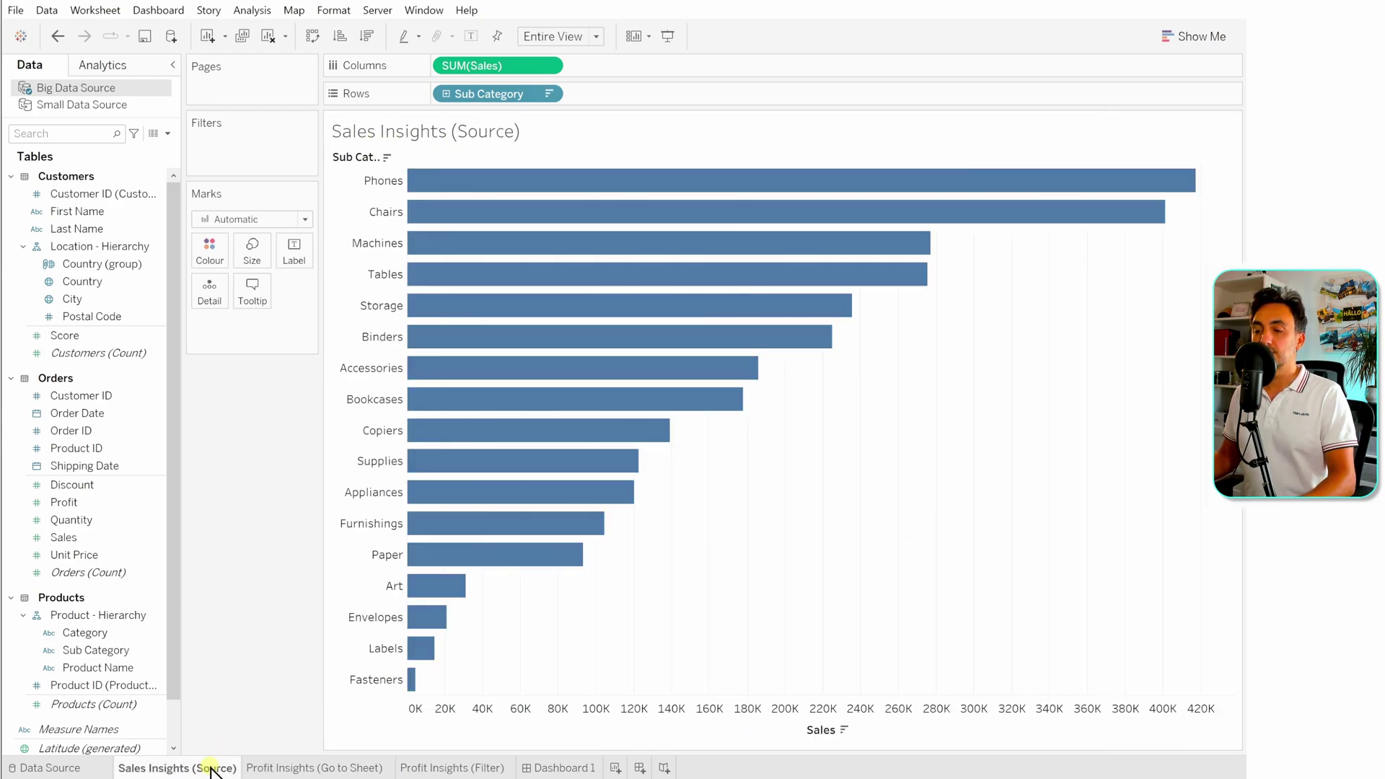
pyautogui.click(104, 11)
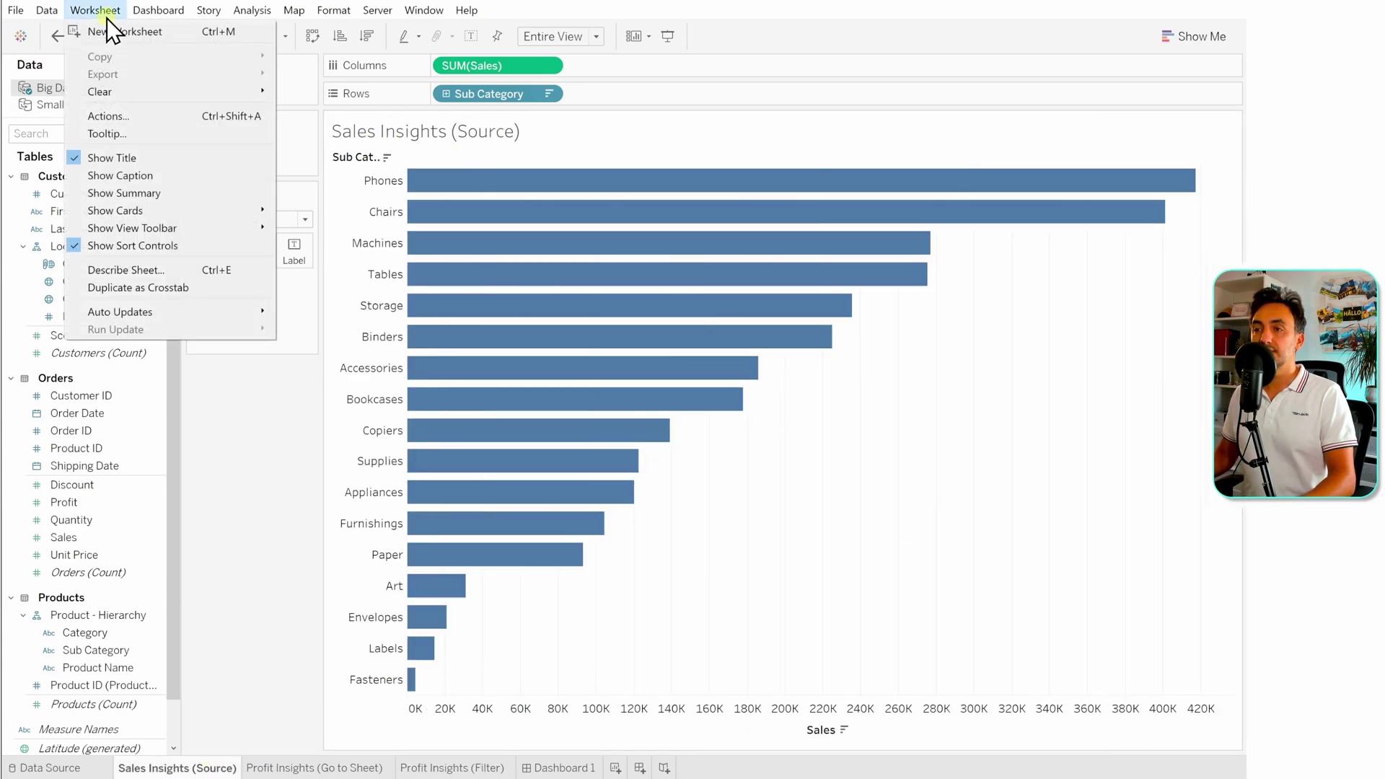
pyautogui.click(164, 117)
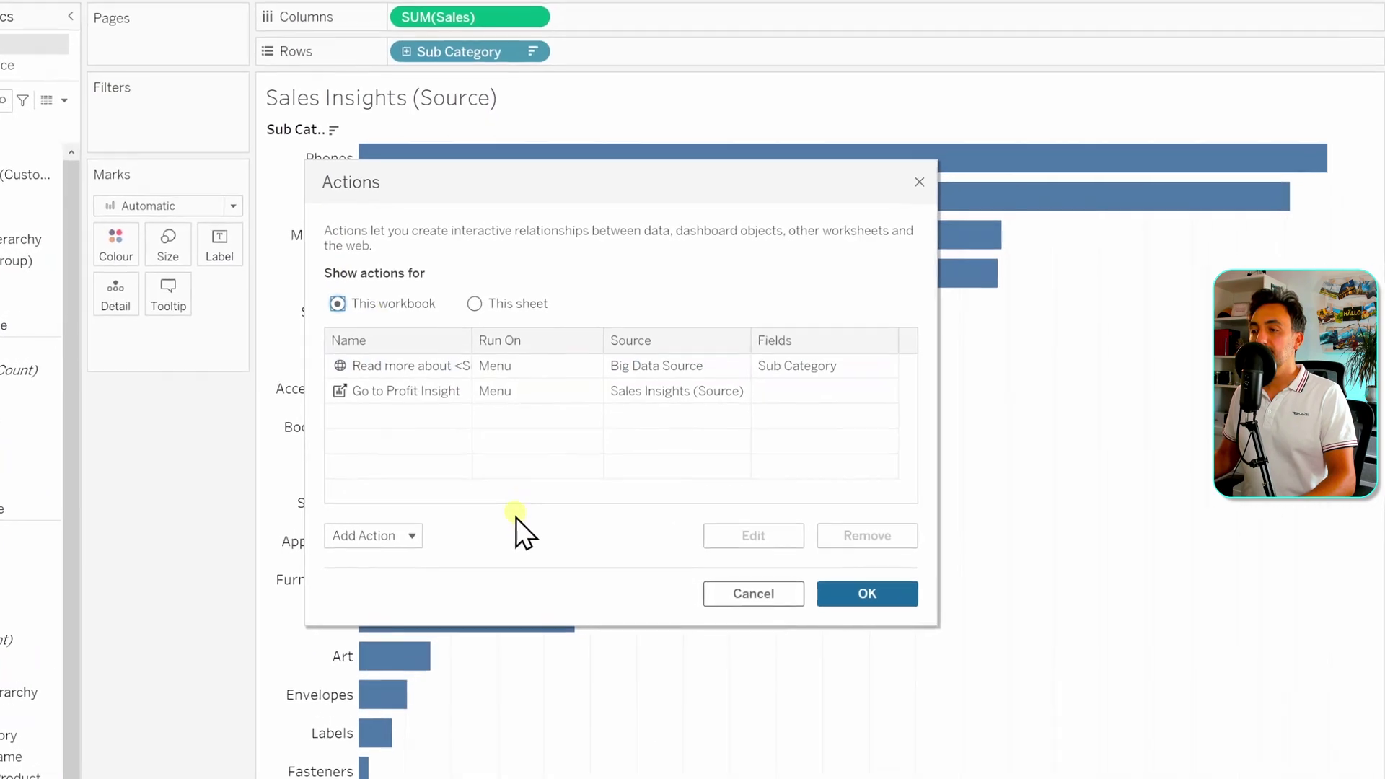
pyautogui.click(402, 547)
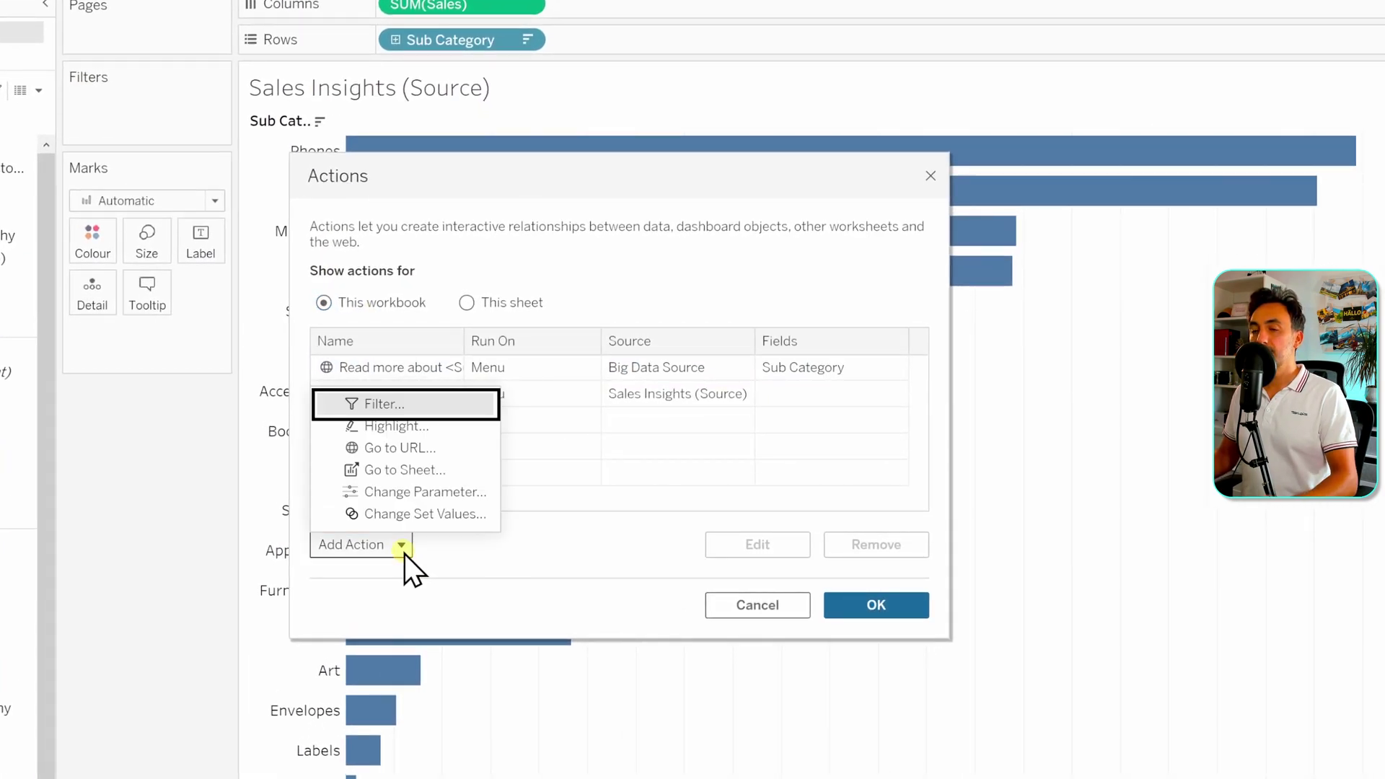
pyautogui.click(397, 406)
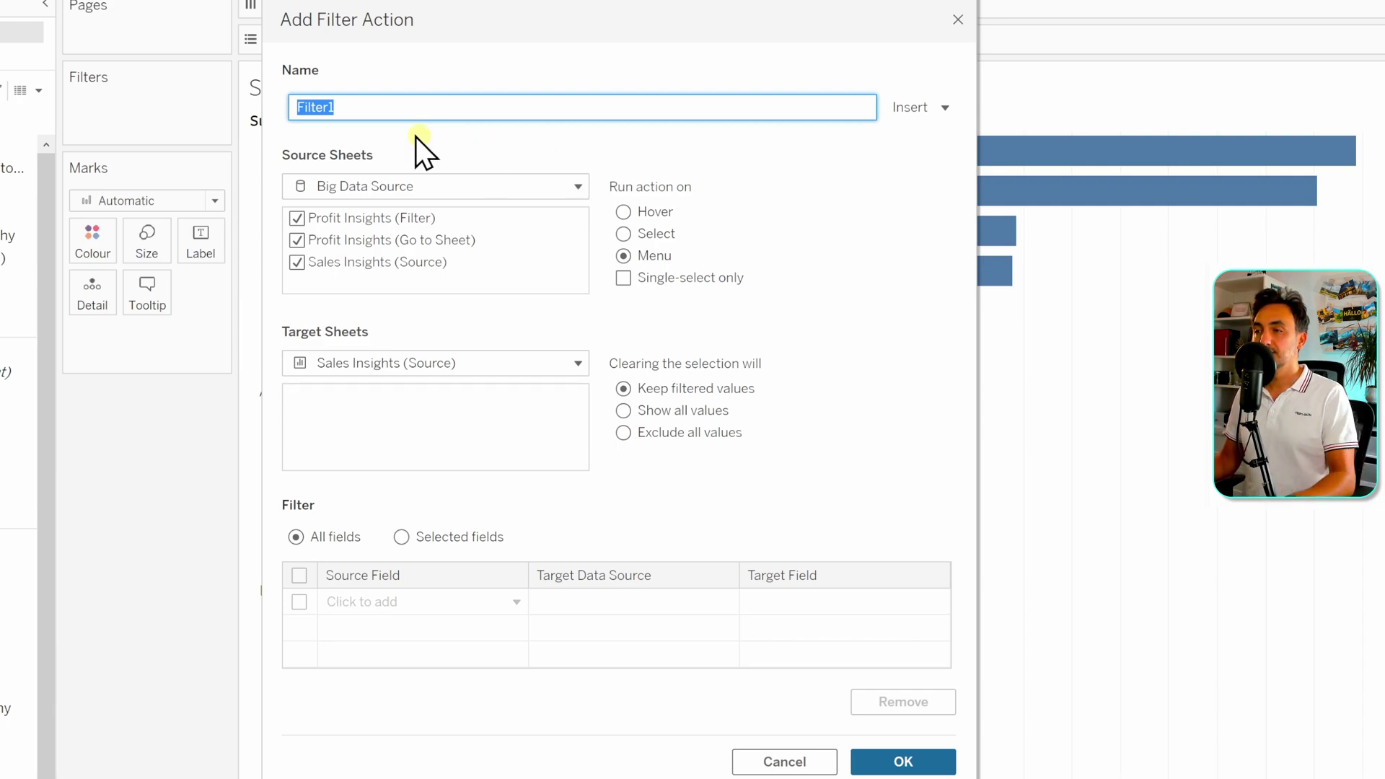
pyautogui.write('Filter Profit Insight')
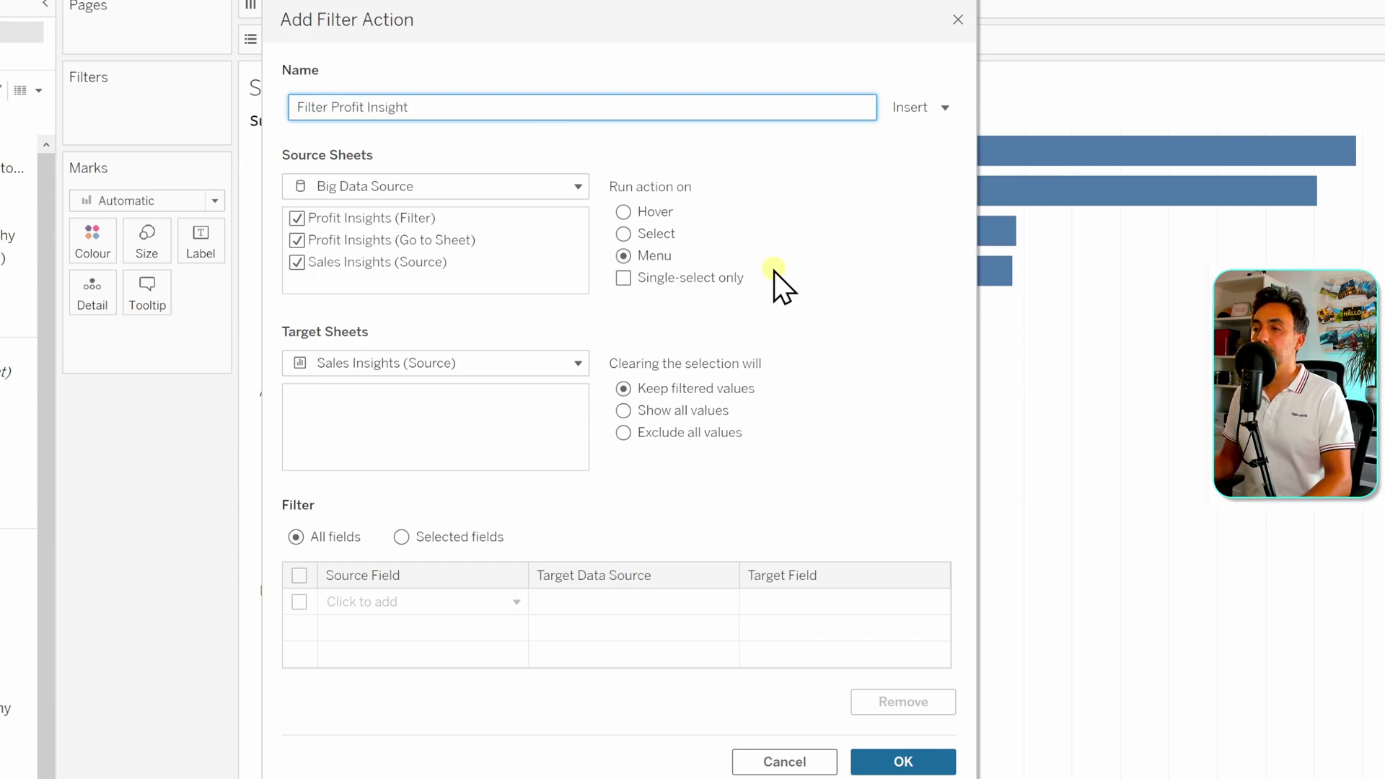
# Keep Sales Insights as the only source, run on select, and target Profit Insights (Filter).
pyautogui.click(297, 240)
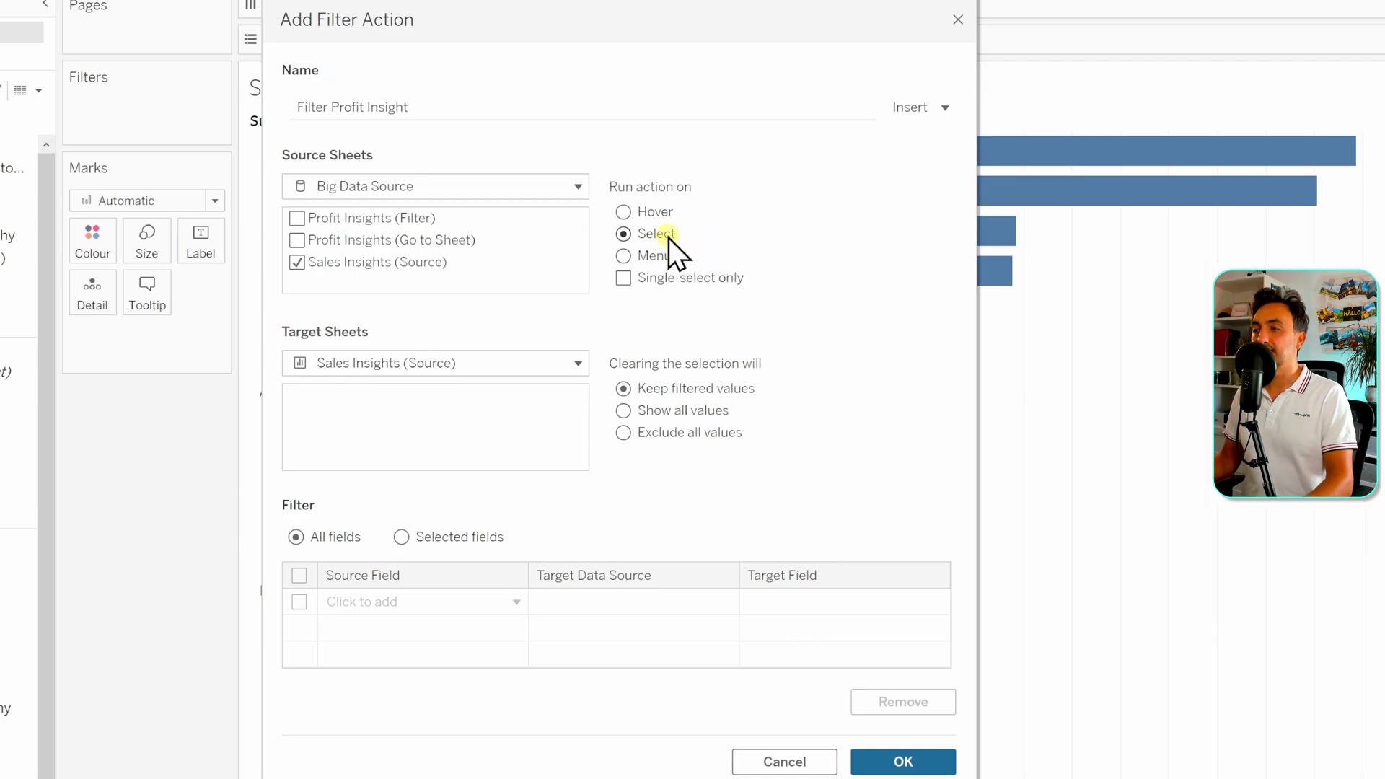
pyautogui.click(375, 365)
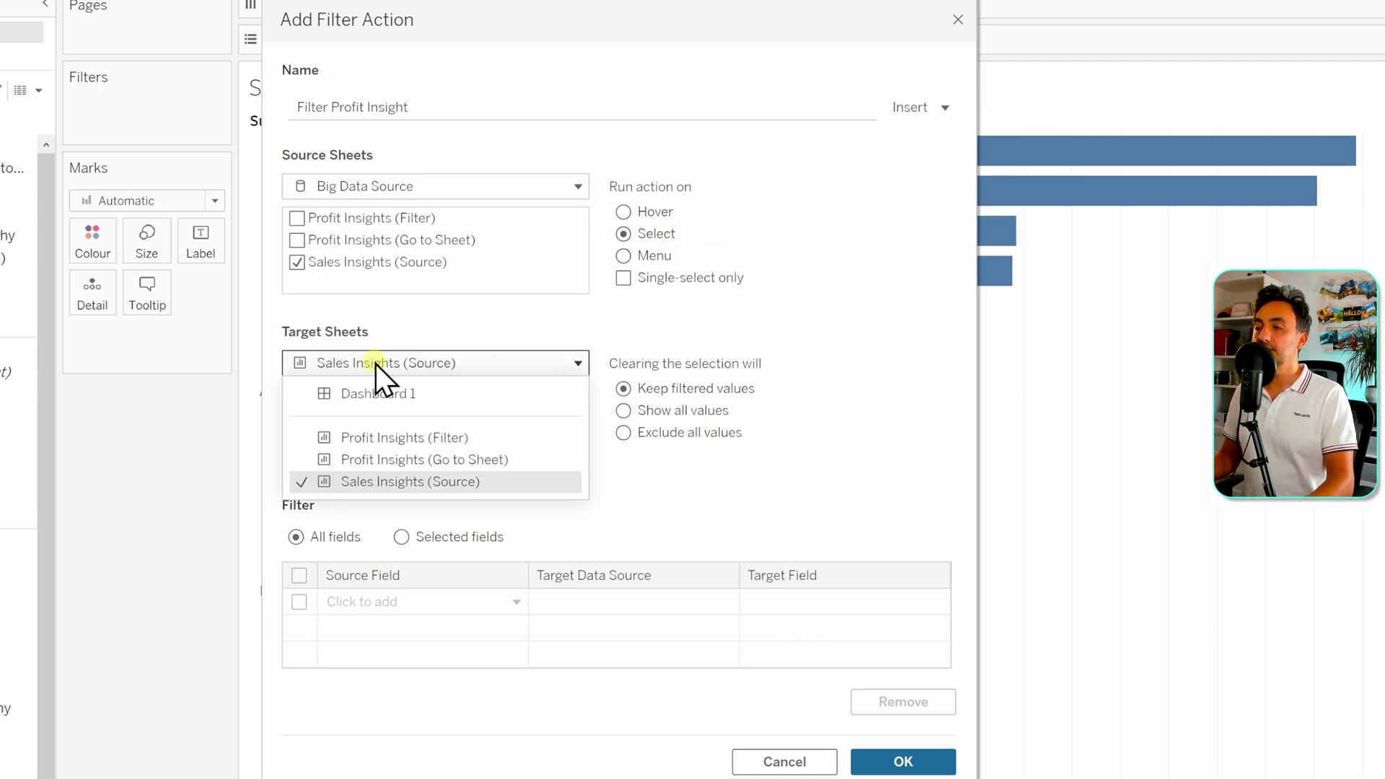
pyautogui.click(448, 439)
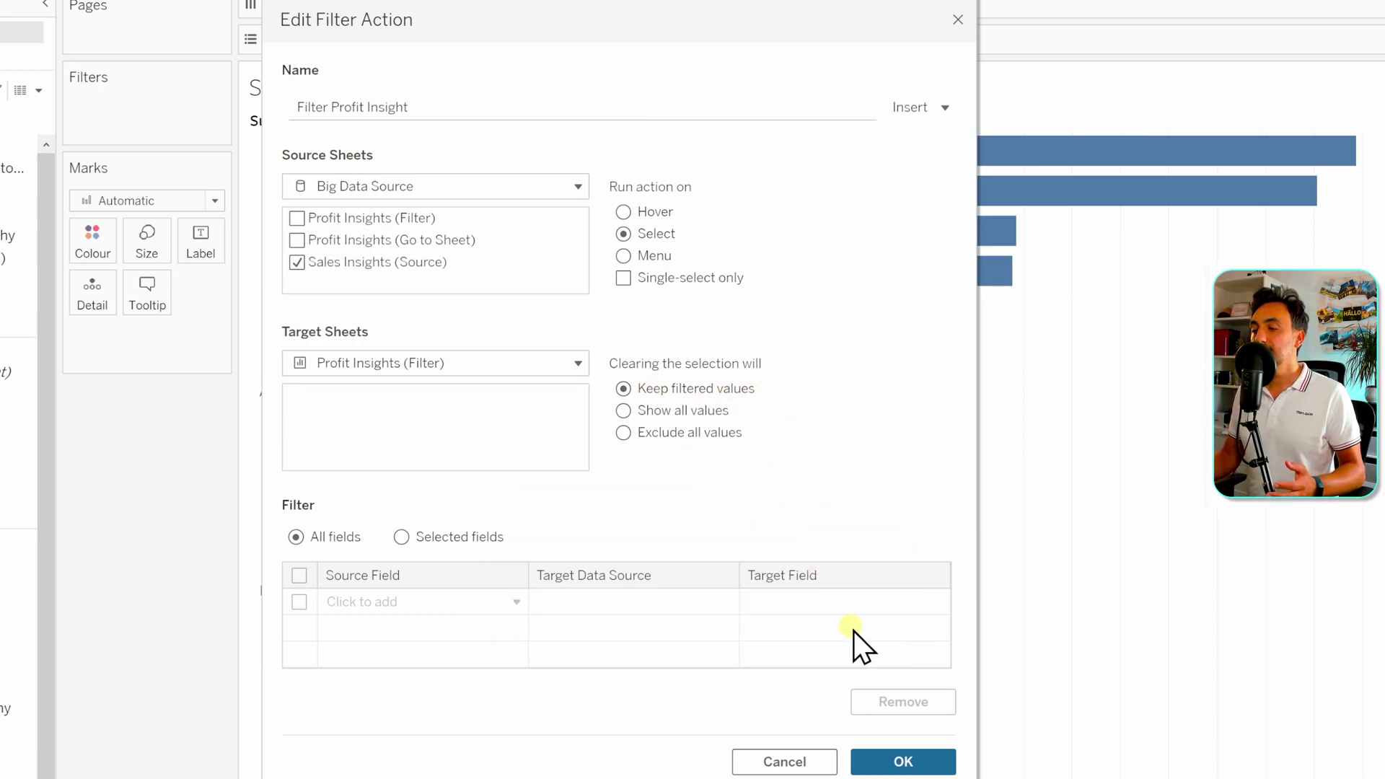
pyautogui.click(898, 761)
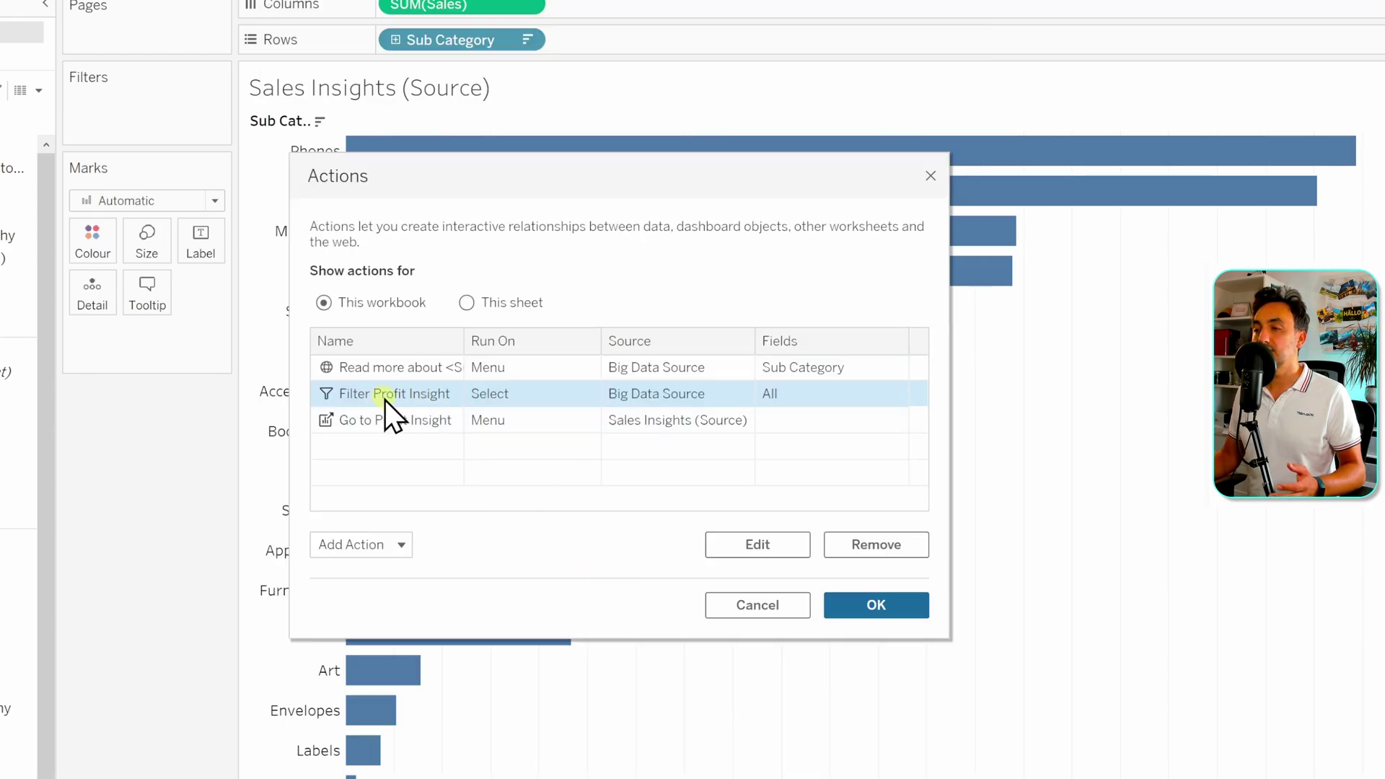
pyautogui.click(869, 610)
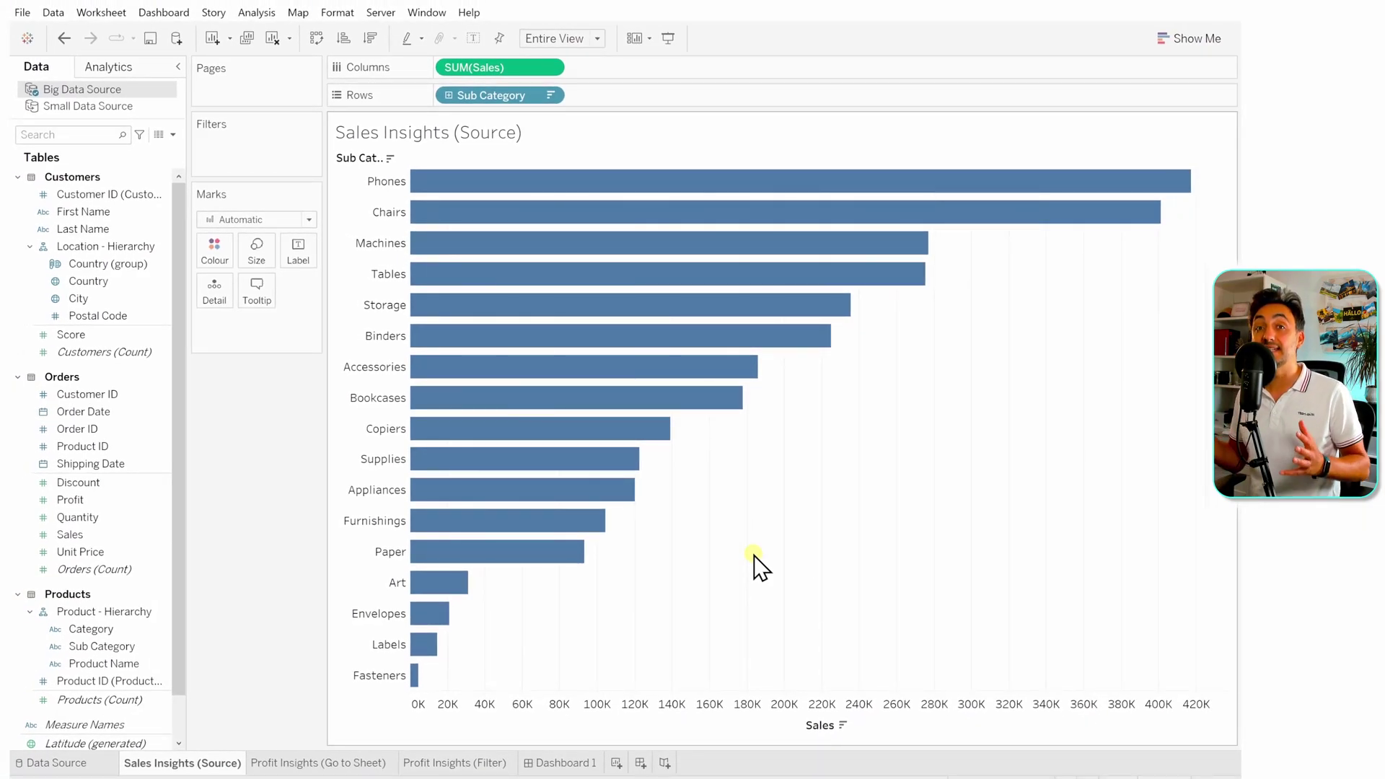
# Place Sales Insights on Dashboard 1 with Profit Insights (Filter) stacked below it.
pyautogui.click(566, 763)
pyautogui.moveTo(83, 254); pyautogui.dragTo(380, 242)
pyautogui.moveTo(120, 296); pyautogui.dragTo(673, 456)
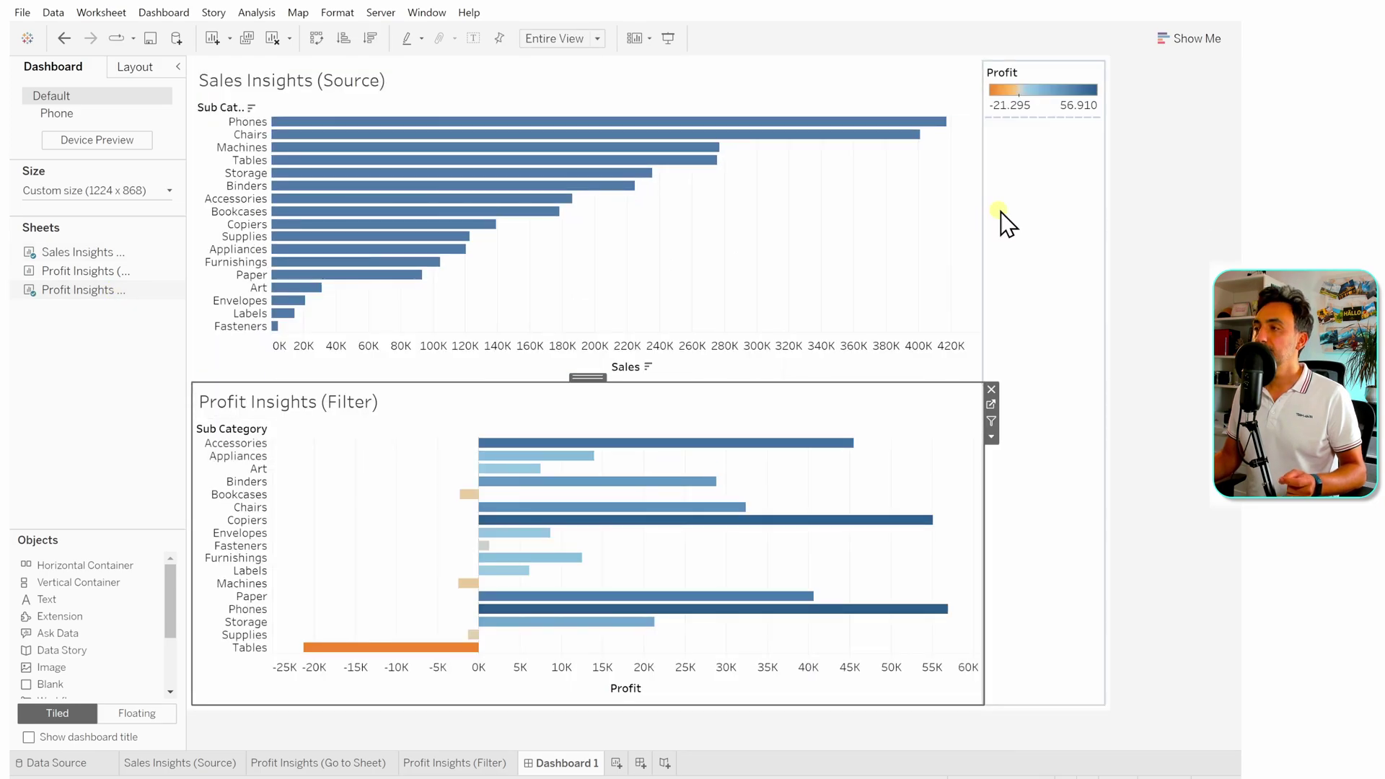
# Delete the Profit colour legend container, then select the Copiers through Paper sales bars.
pyautogui.click(1092, 96)
pyautogui.click(1111, 68)
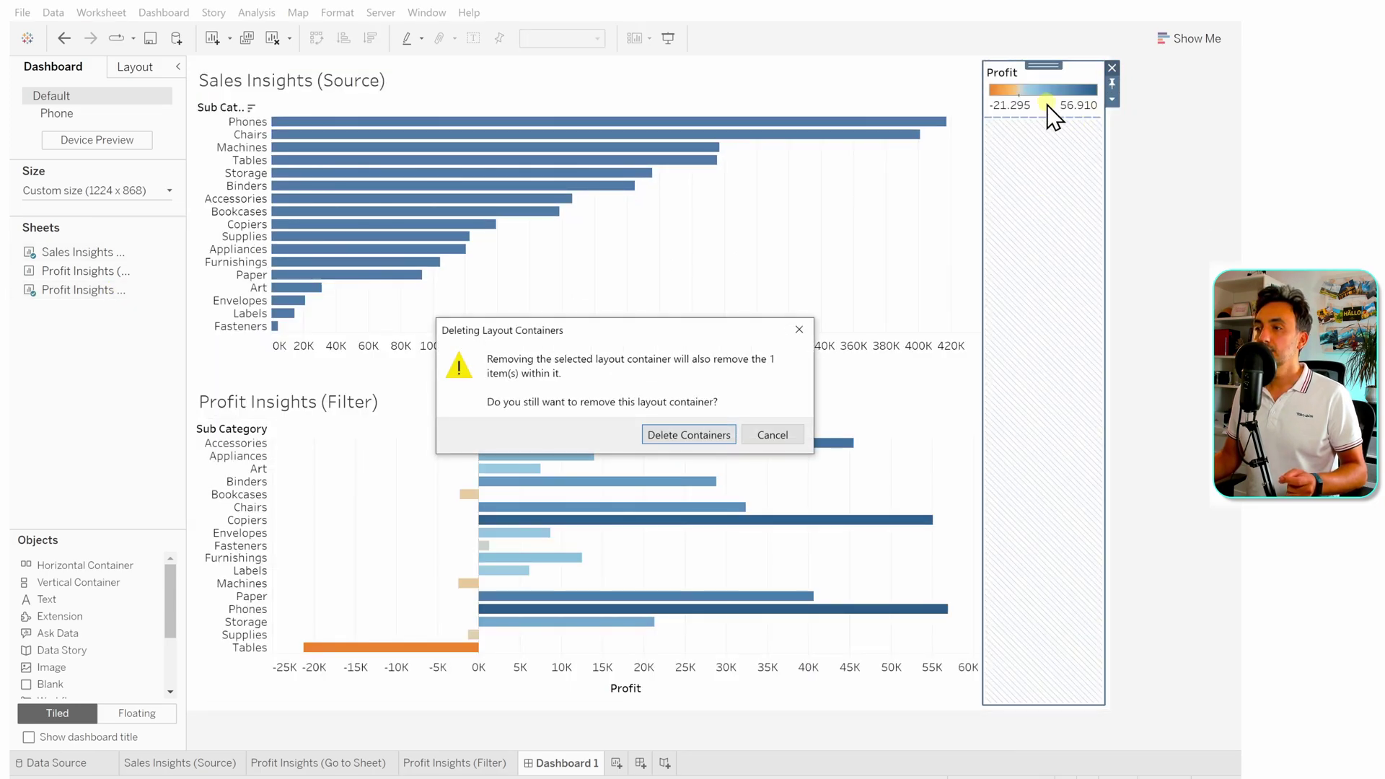
pyautogui.click(695, 434)
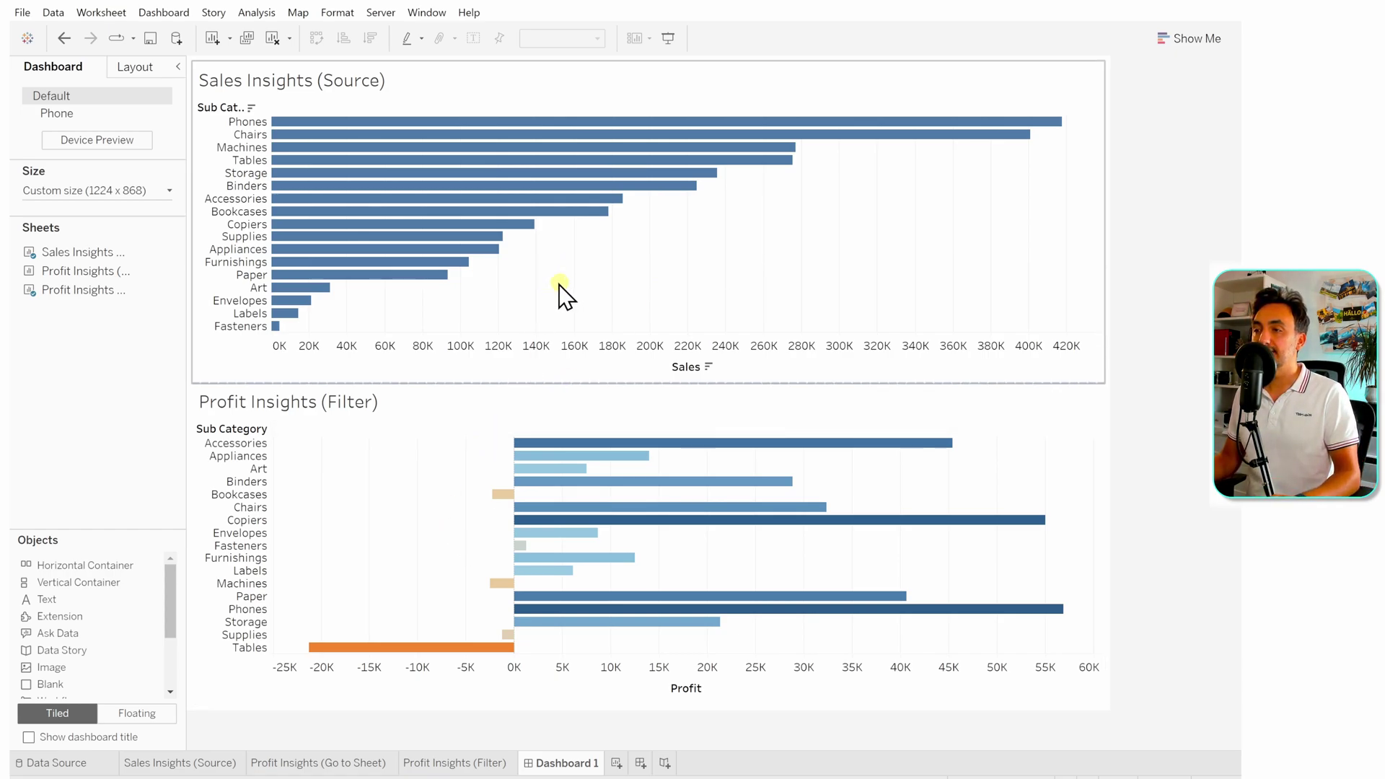
pyautogui.moveTo(537, 282); pyautogui.dragTo(380, 221)
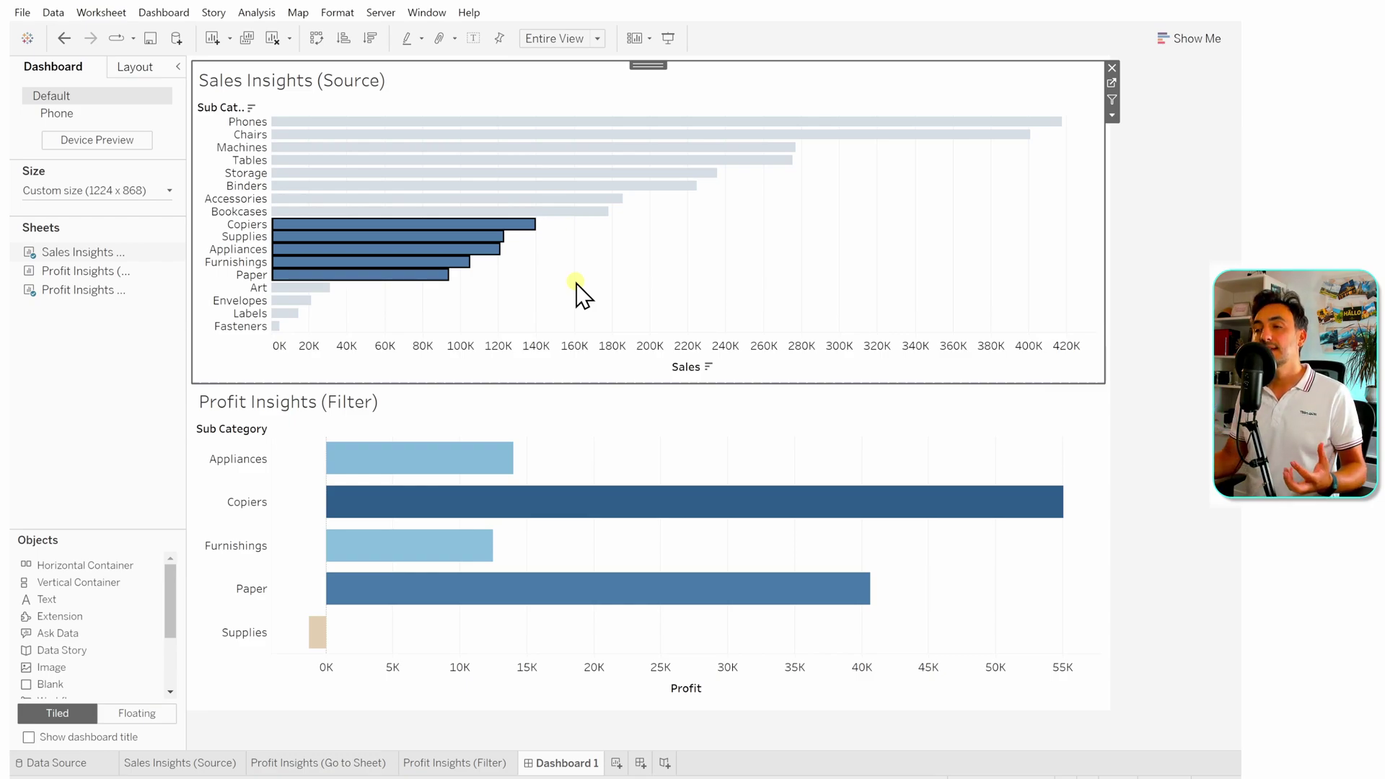
# Clear the sales bar selection; Profit Insights stays filtered to Appliances, Copiers, Furnishings, Paper and Supplies.
pyautogui.moveTo(406, 270)
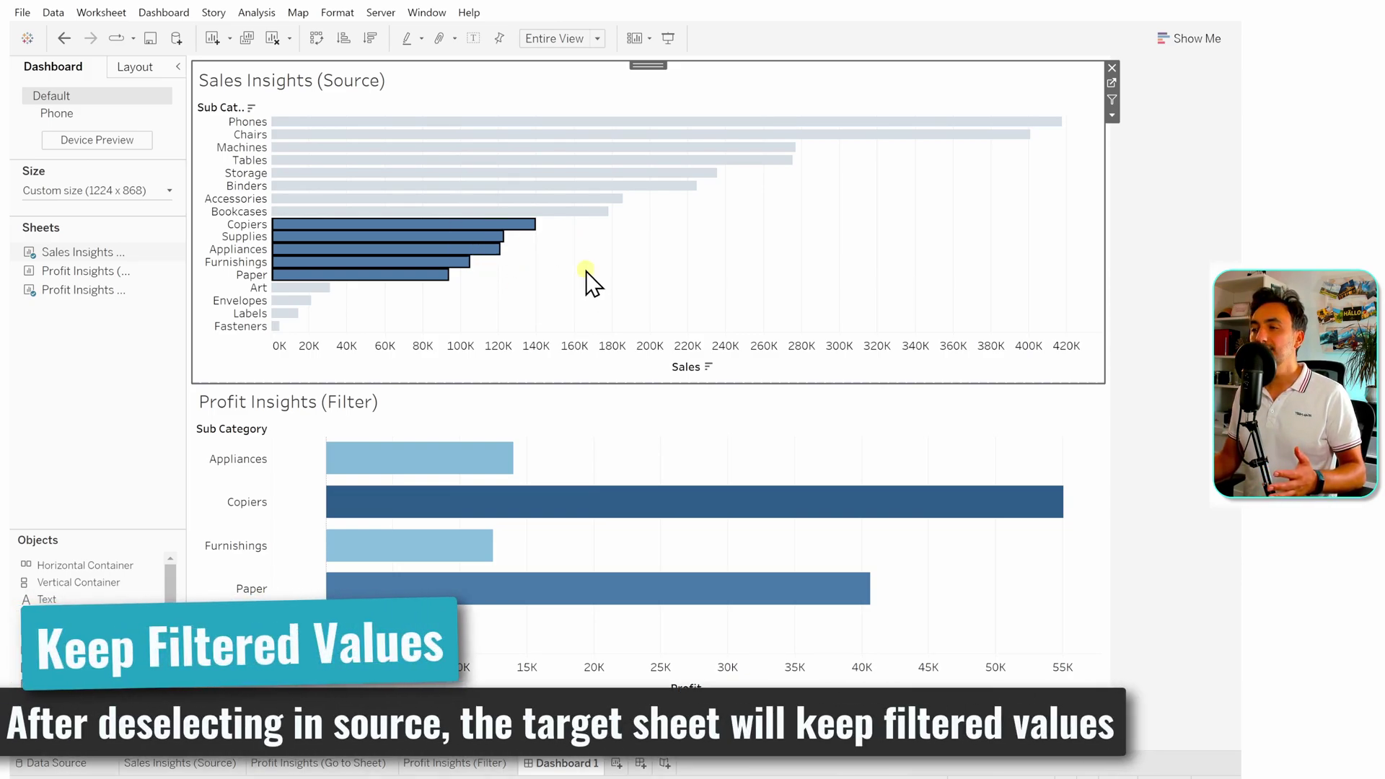
pyautogui.click(610, 267)
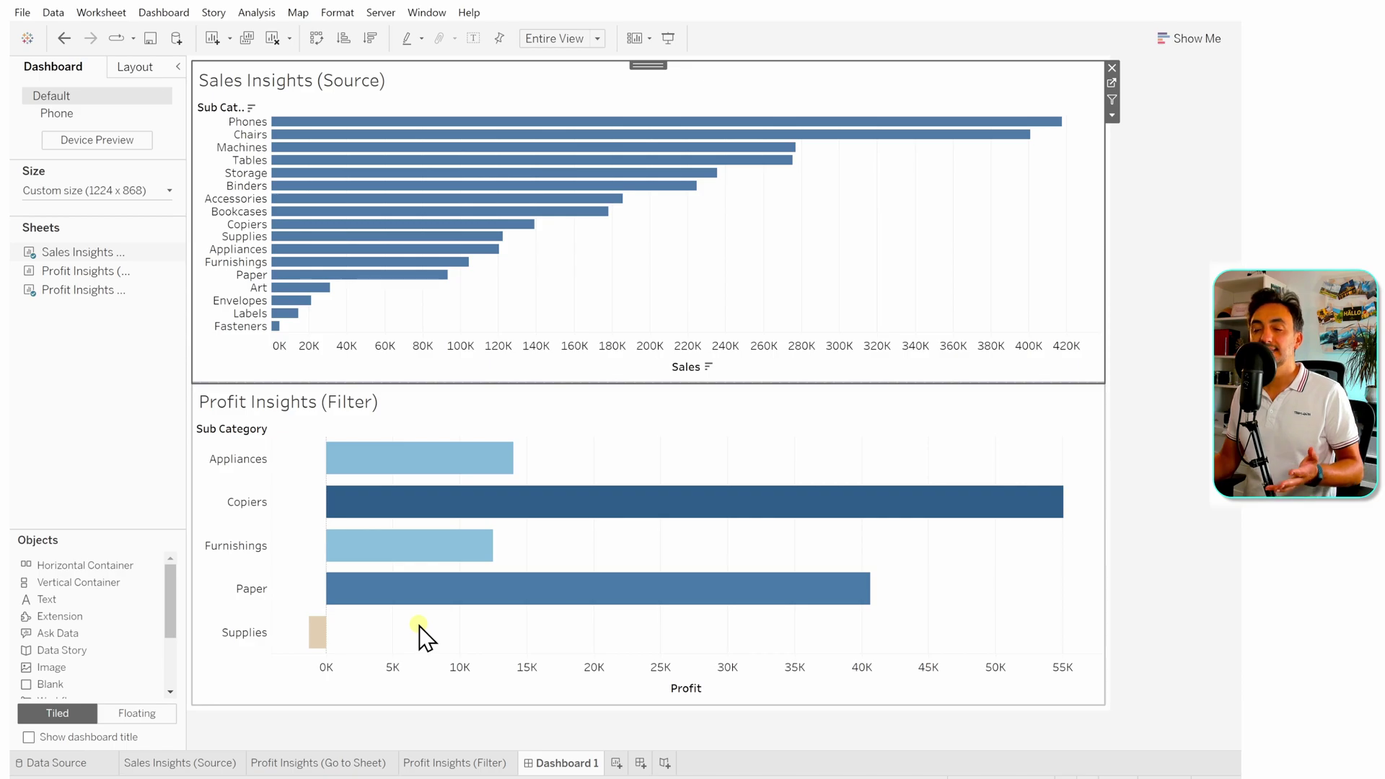
pyautogui.moveTo(337, 224)
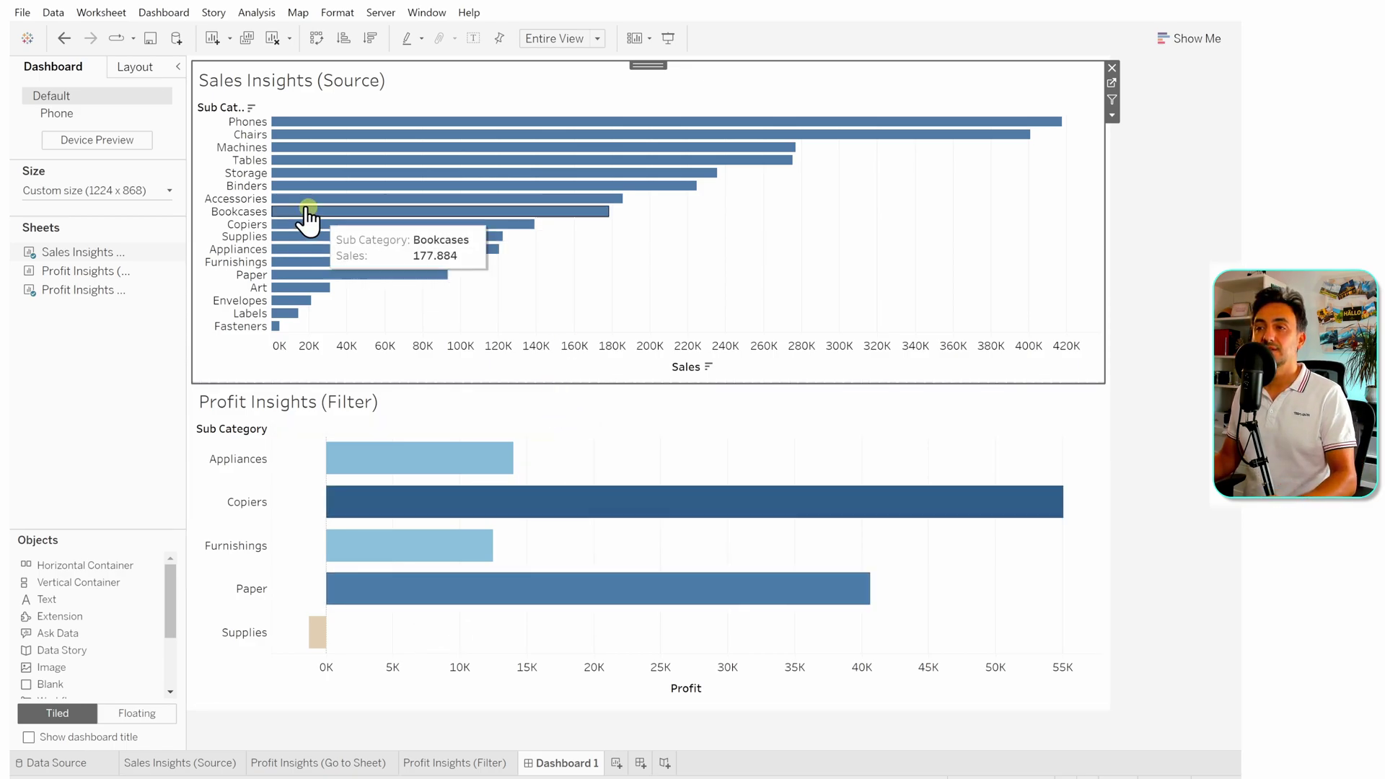
pyautogui.click(90, 13)
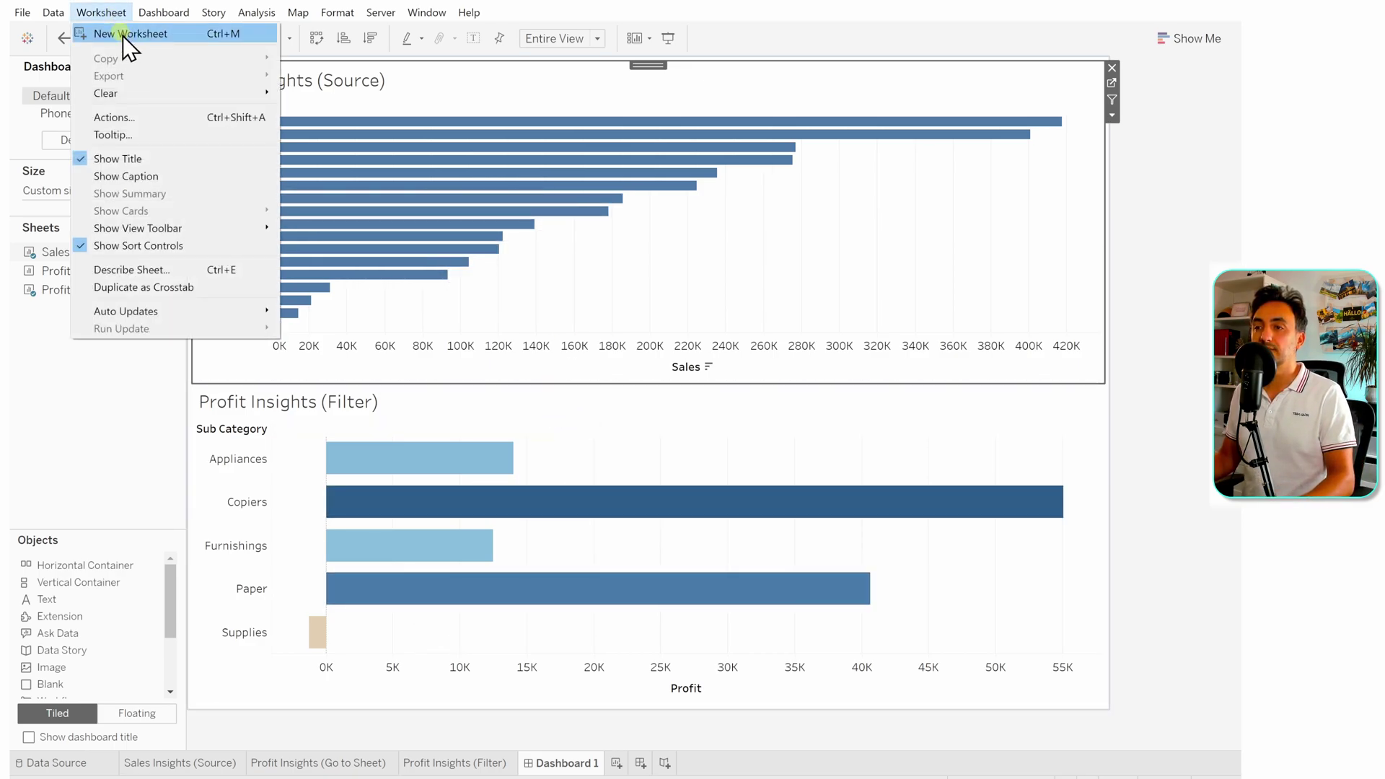
# Set the Filter Profit Insight action to show all values when the selection is cleared.
pyautogui.click(149, 117)
pyautogui.click(445, 369)
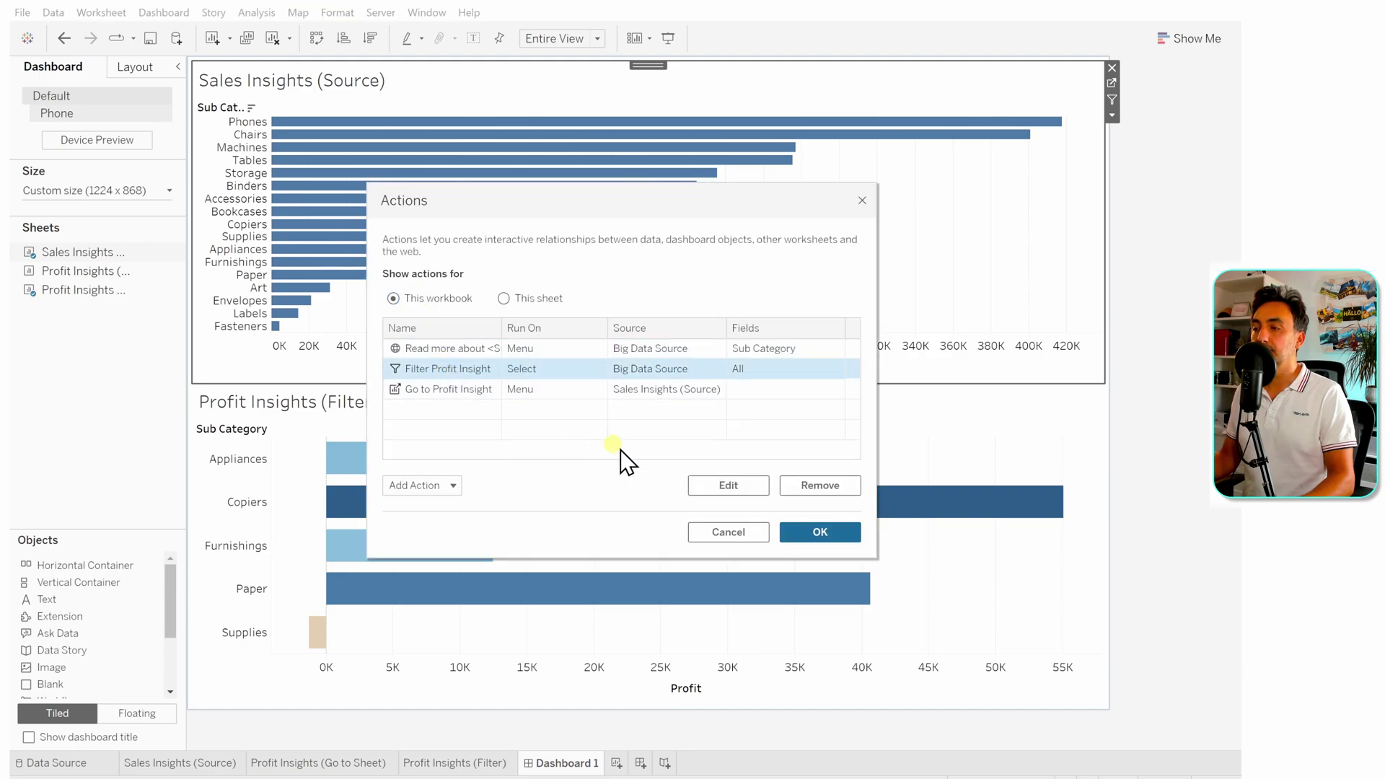
pyautogui.click(707, 485)
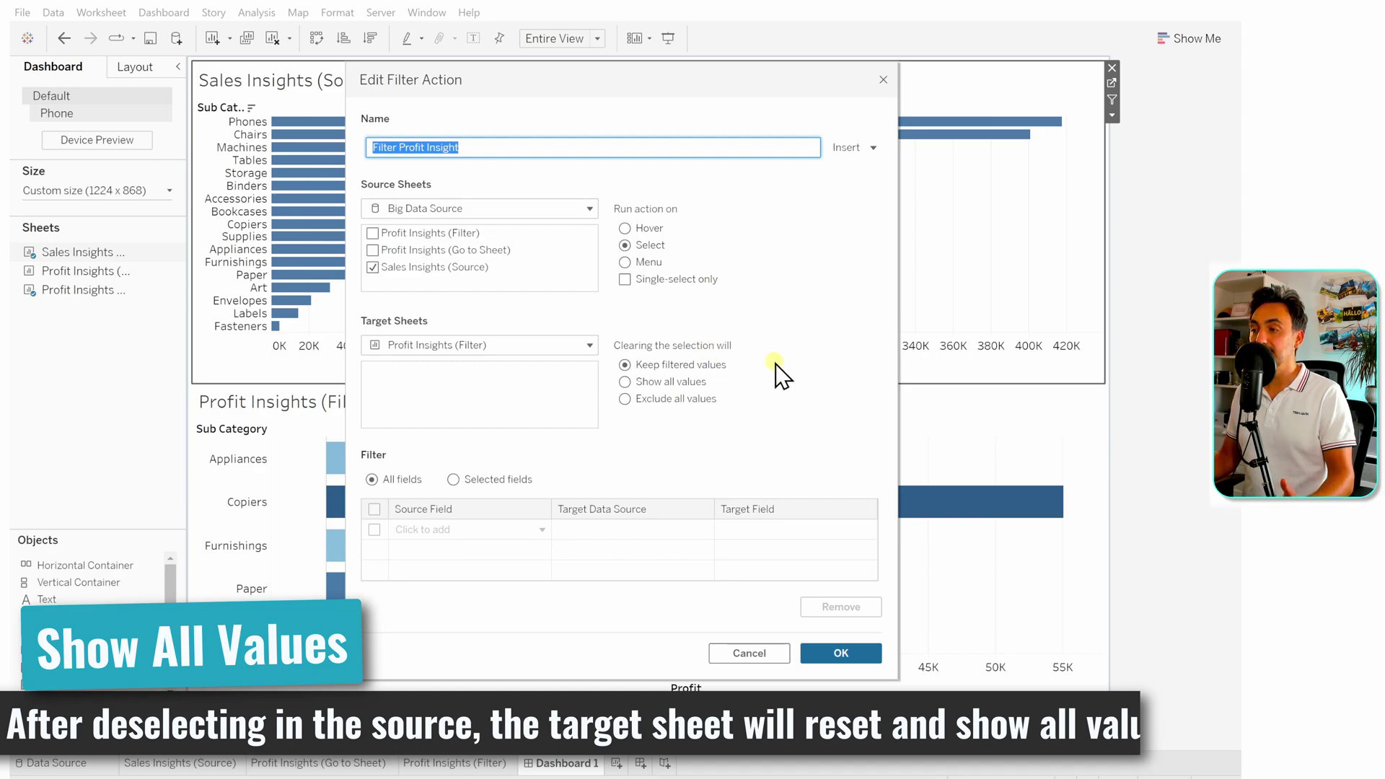
pyautogui.click(690, 383)
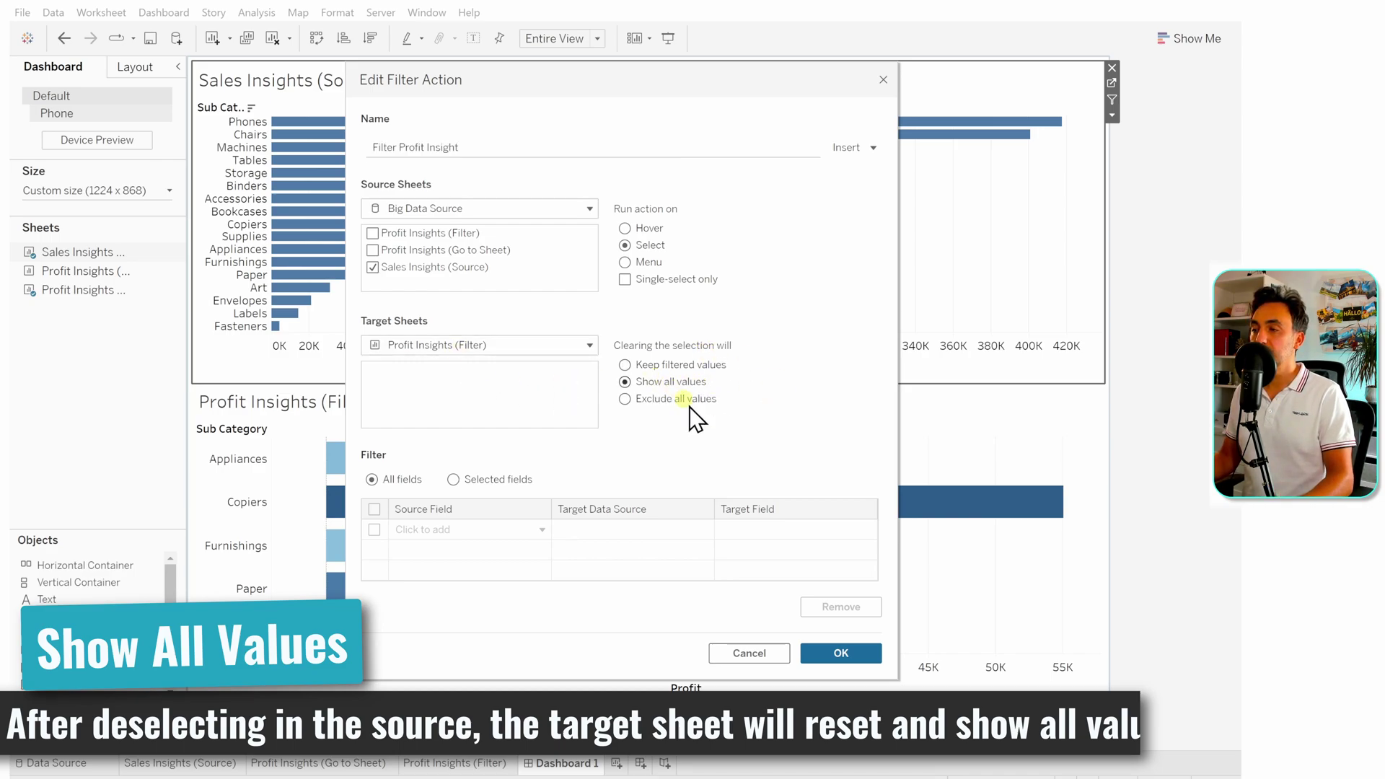
pyautogui.click(831, 651)
pyautogui.click(821, 529)
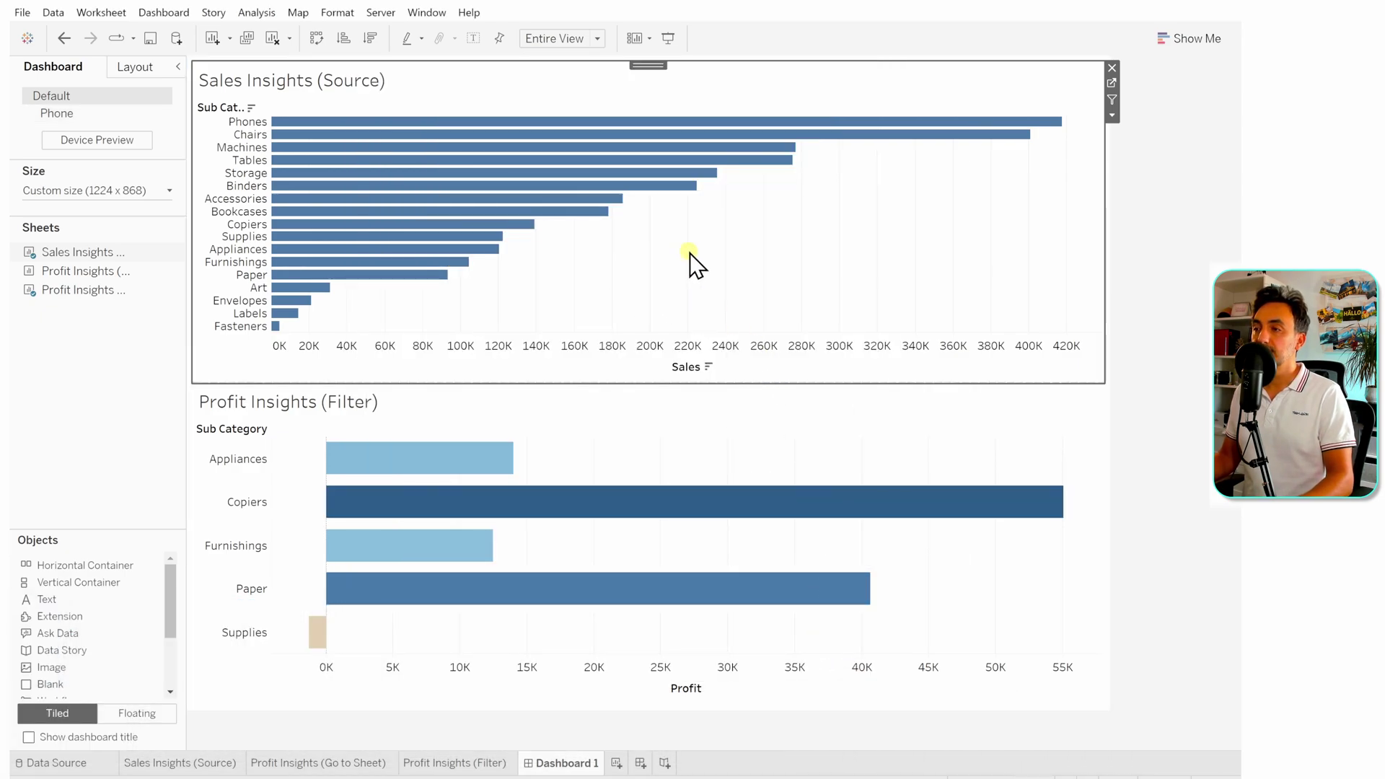
# Select Storage to filter the profit chart, then clear it to restore all sub-categories.
pyautogui.click(286, 175)
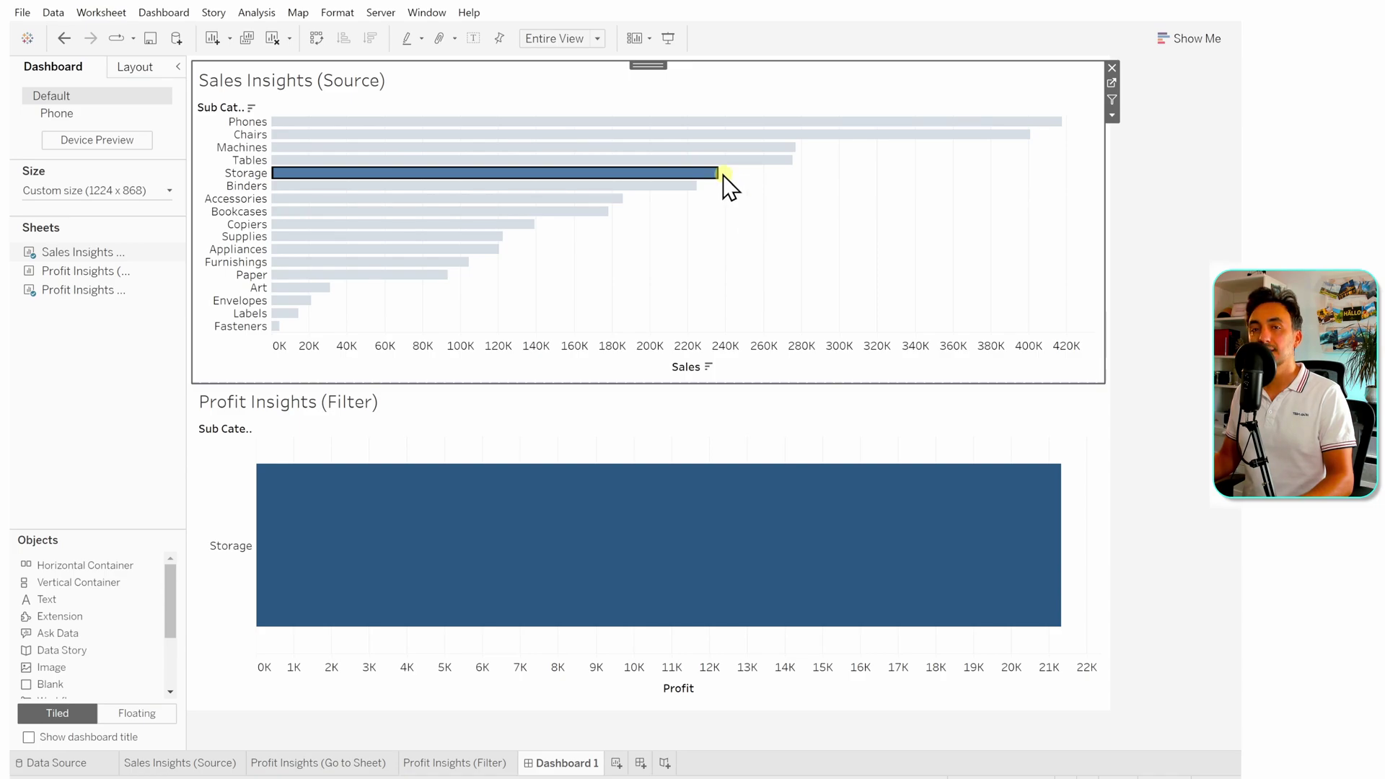
pyautogui.click(765, 209)
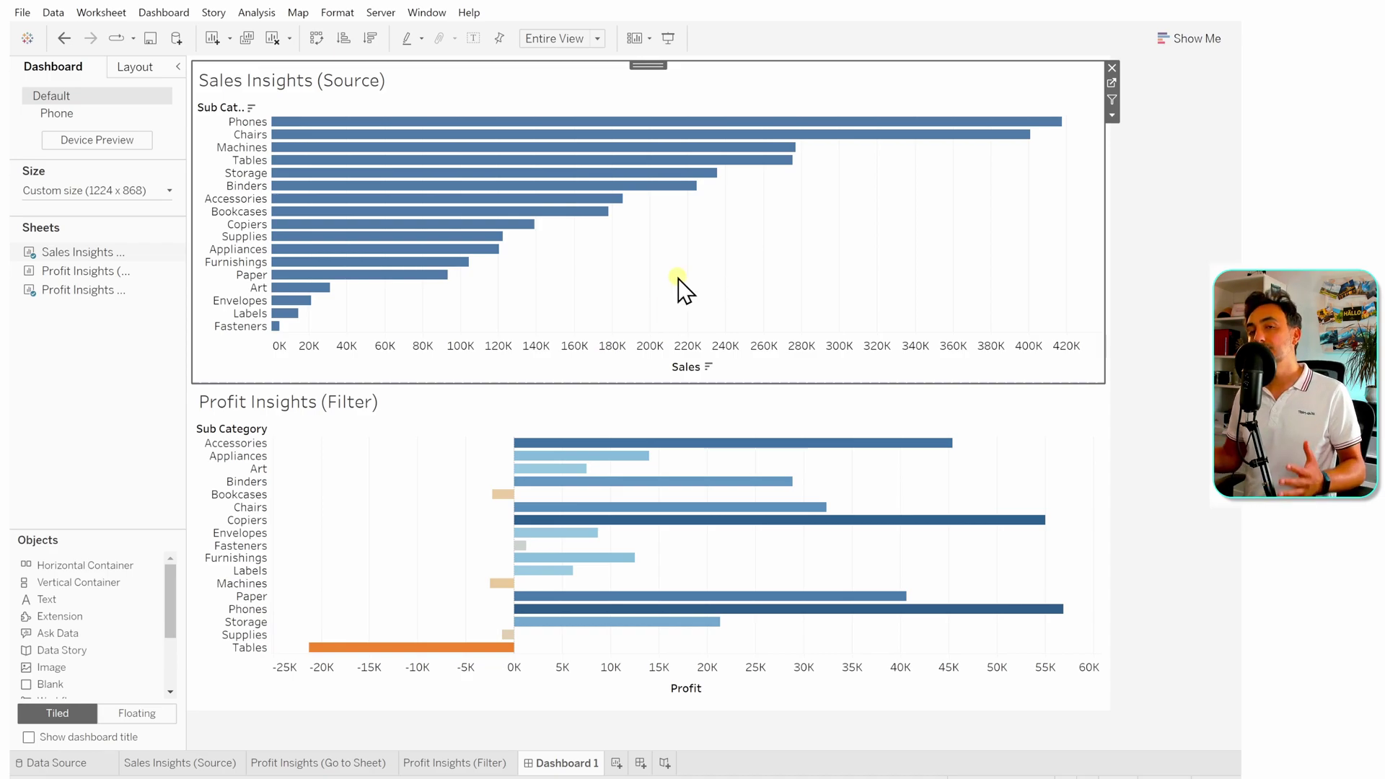
pyautogui.moveTo(477, 254)
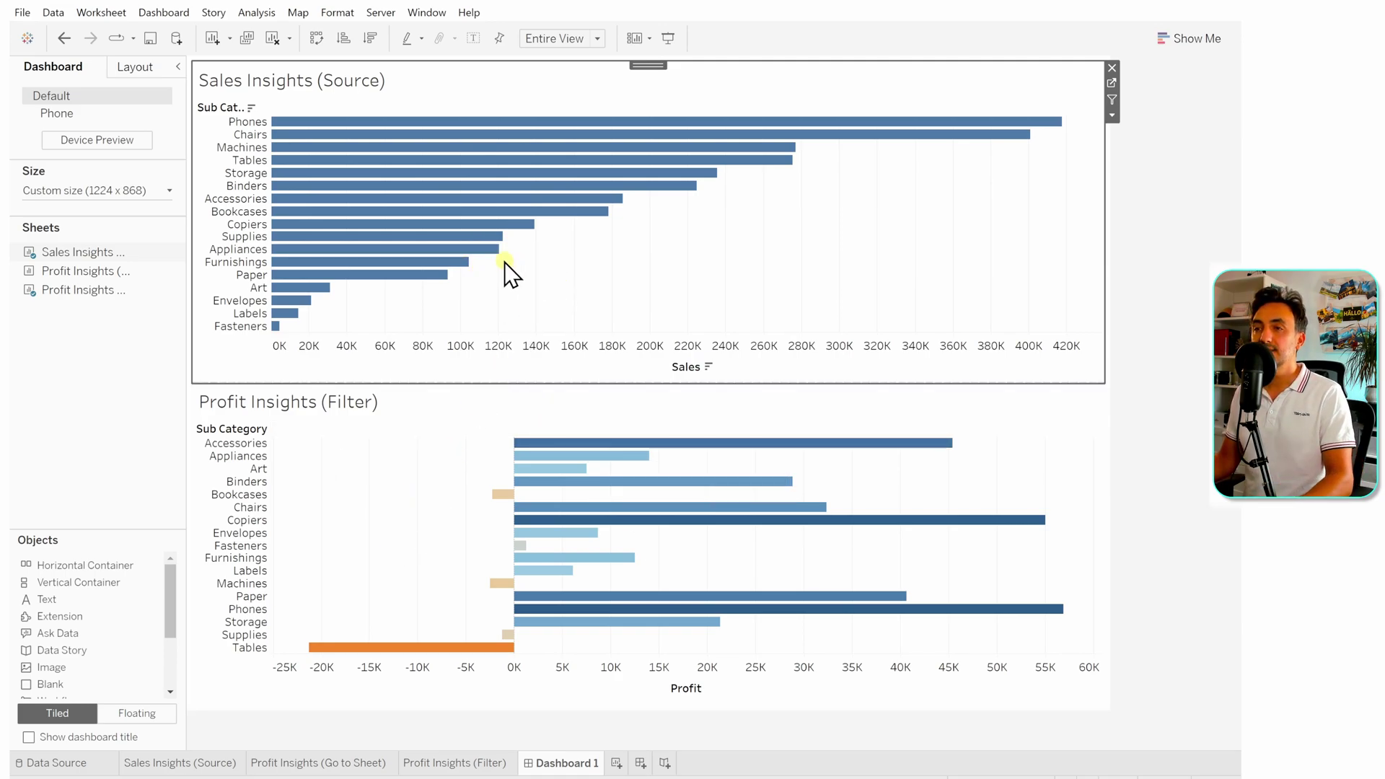
# Change Filter Profit Insight to exclude all values when the selection is cleared.
pyautogui.click(114, 15)
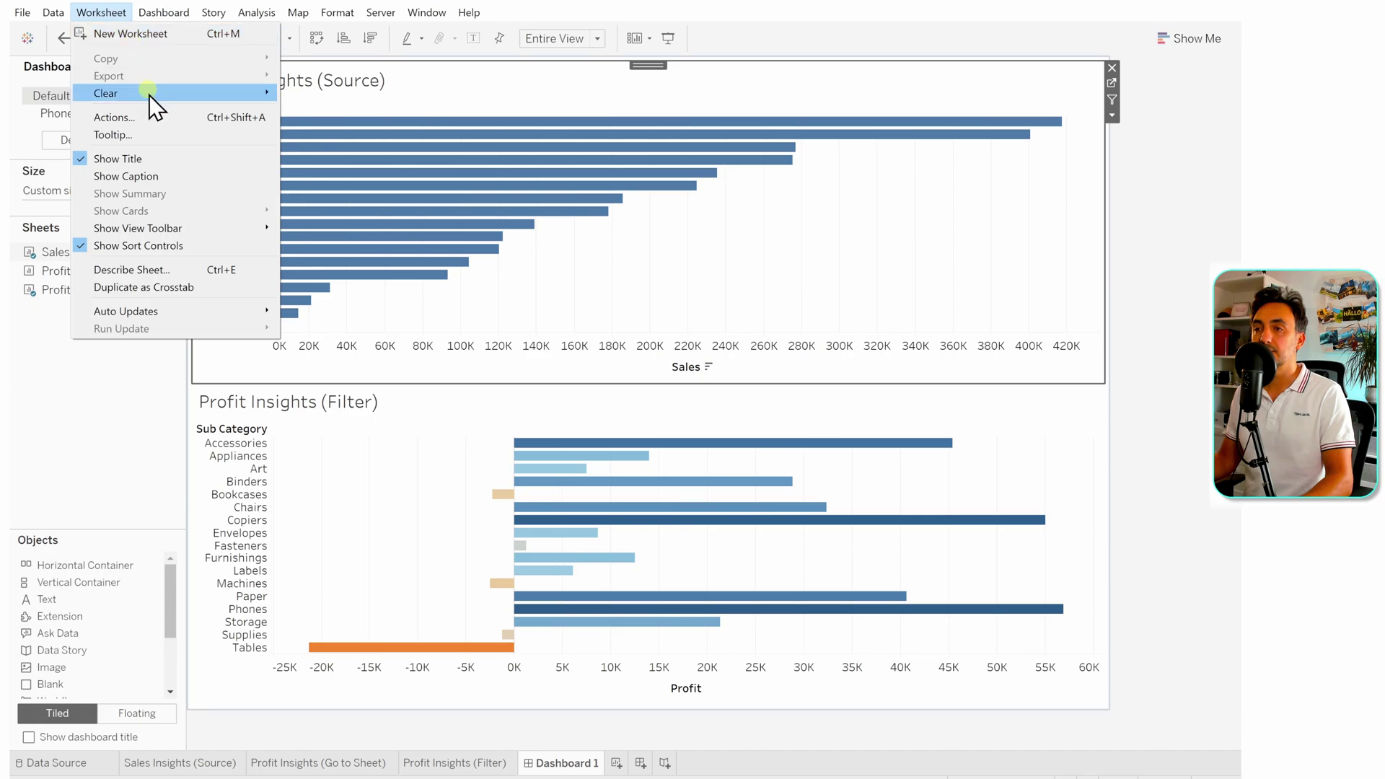
pyautogui.click(152, 117)
pyautogui.doubleClick(448, 368)
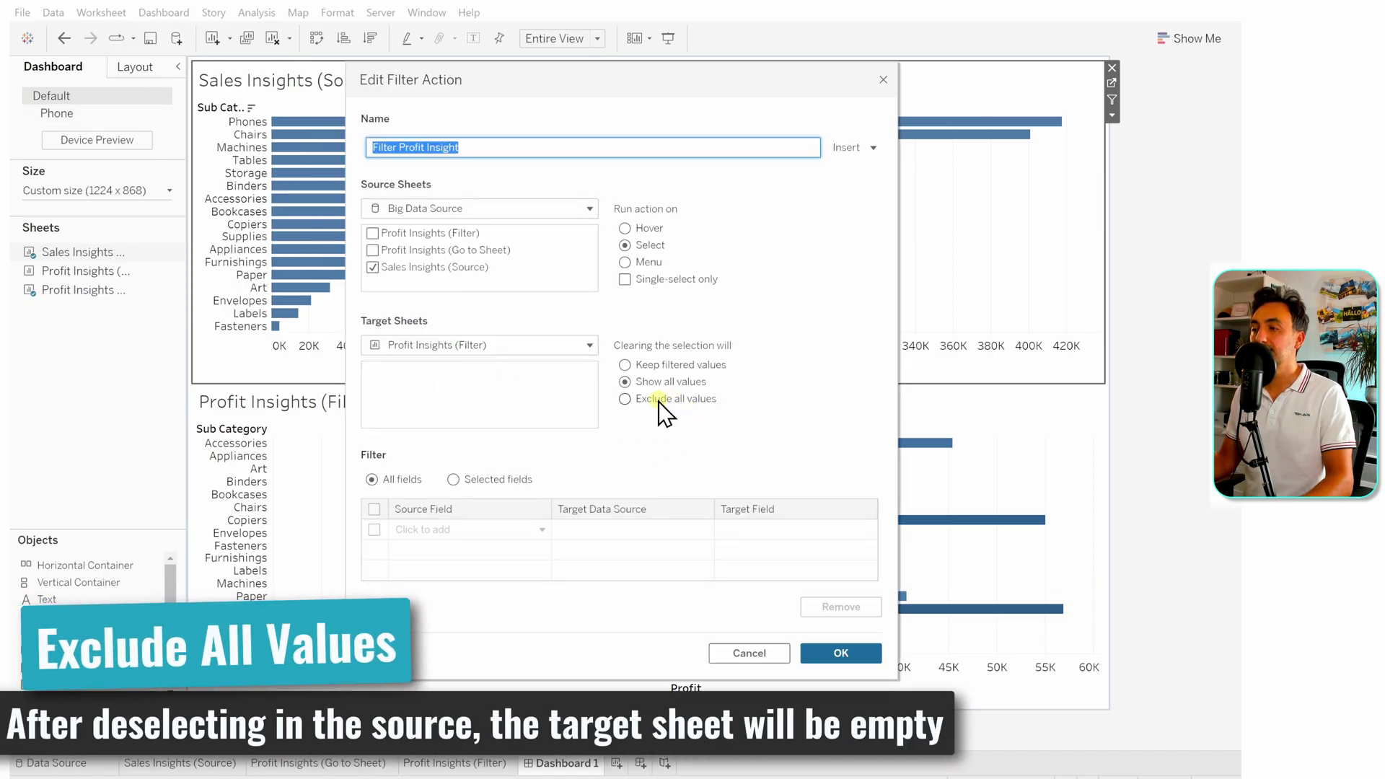
pyautogui.click(654, 399)
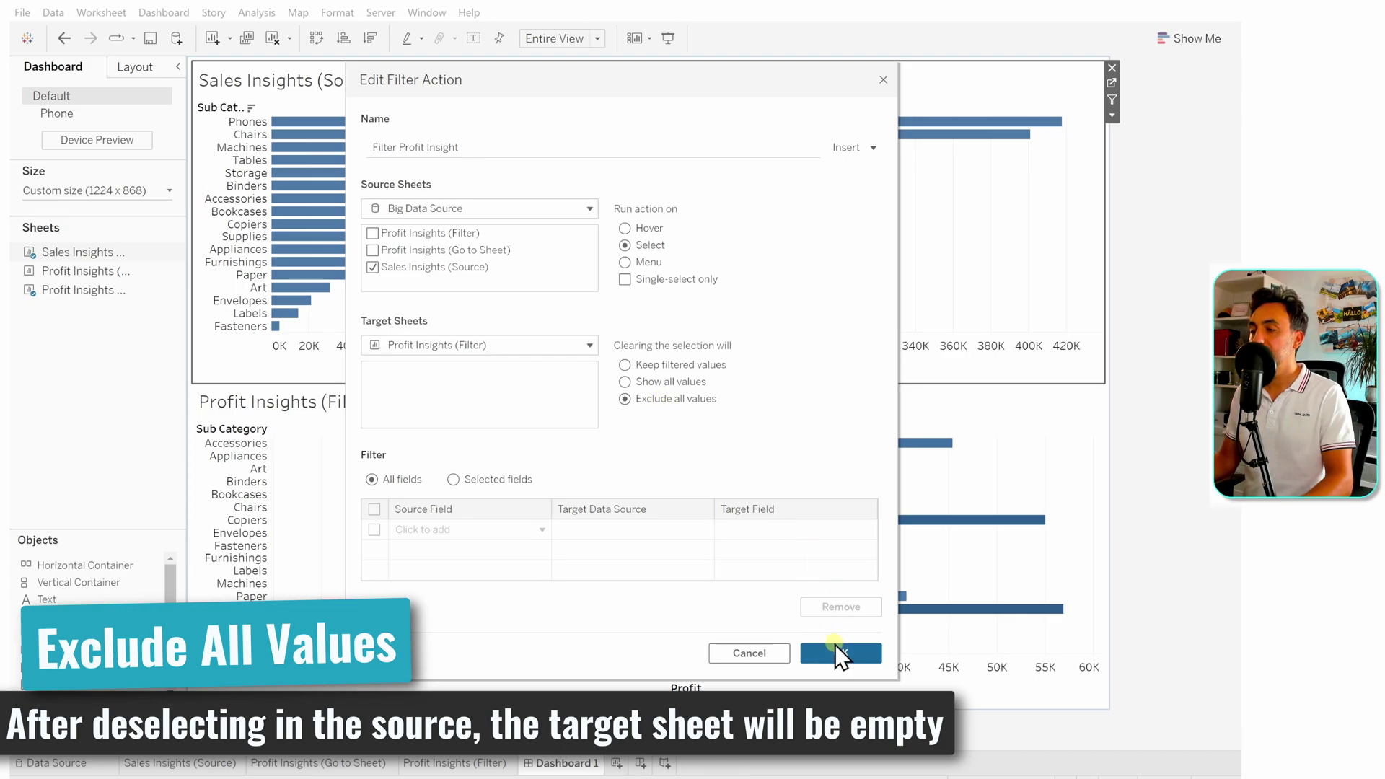
pyautogui.click(841, 652)
pyautogui.click(818, 534)
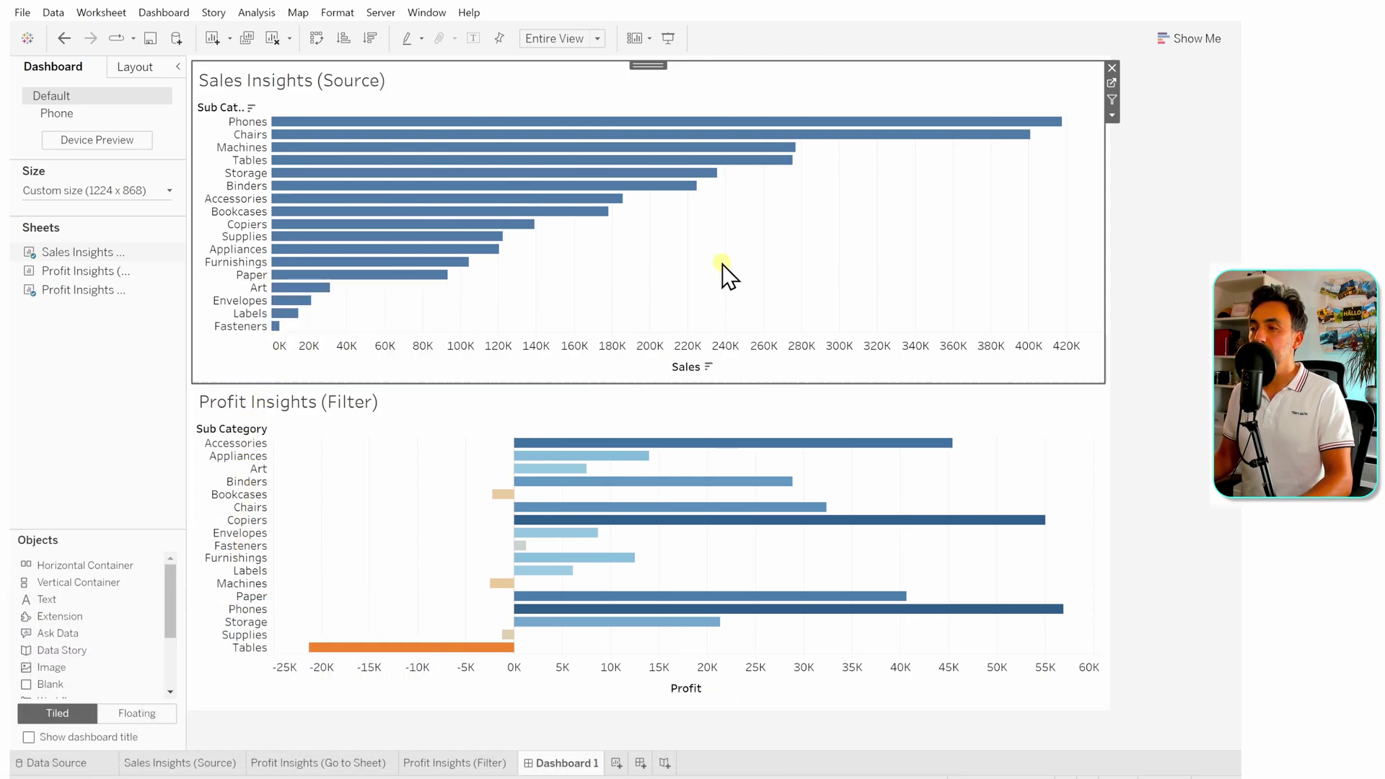
# Select then clear Copiers–Paper and Tables to confirm the profit chart empties; open Profit Insights (Filter).
pyautogui.moveTo(484, 285); pyautogui.dragTo(414, 218)
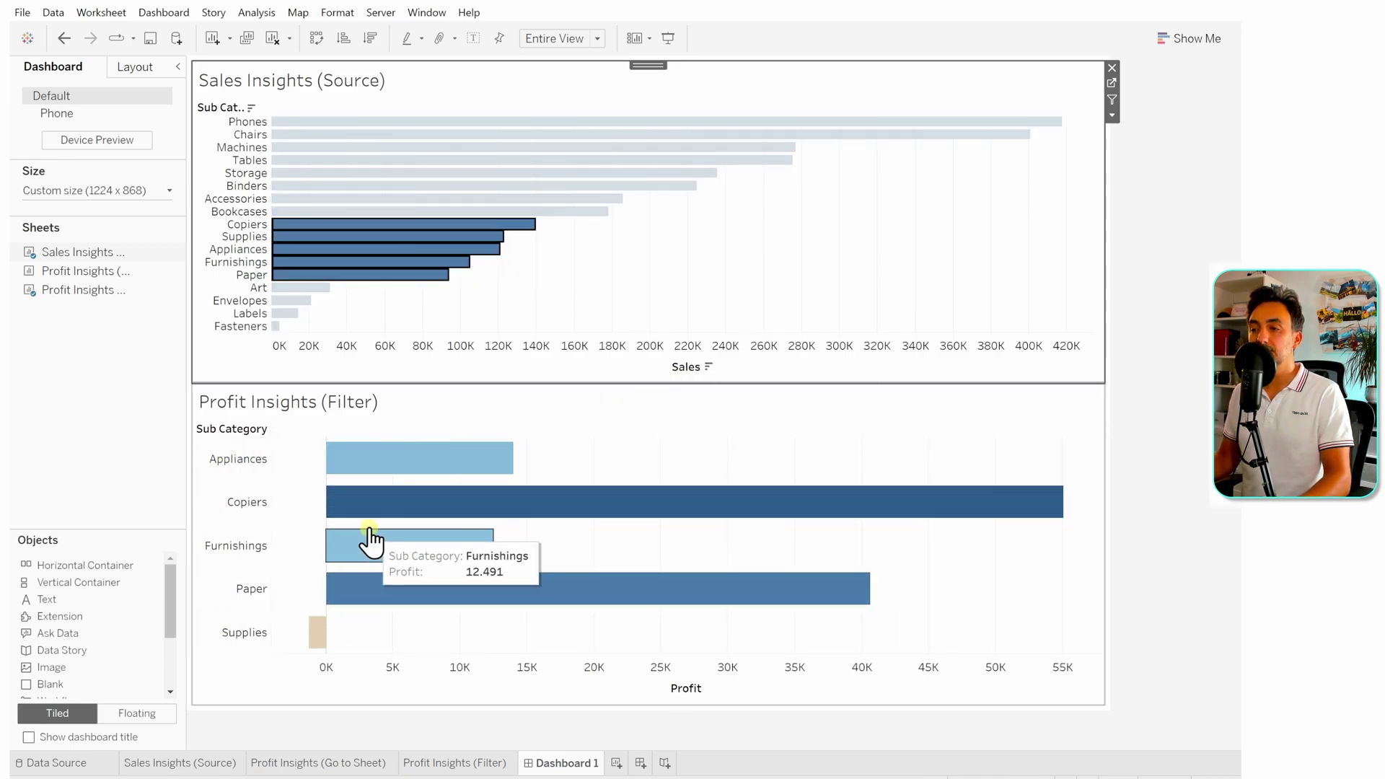
pyautogui.click(648, 296)
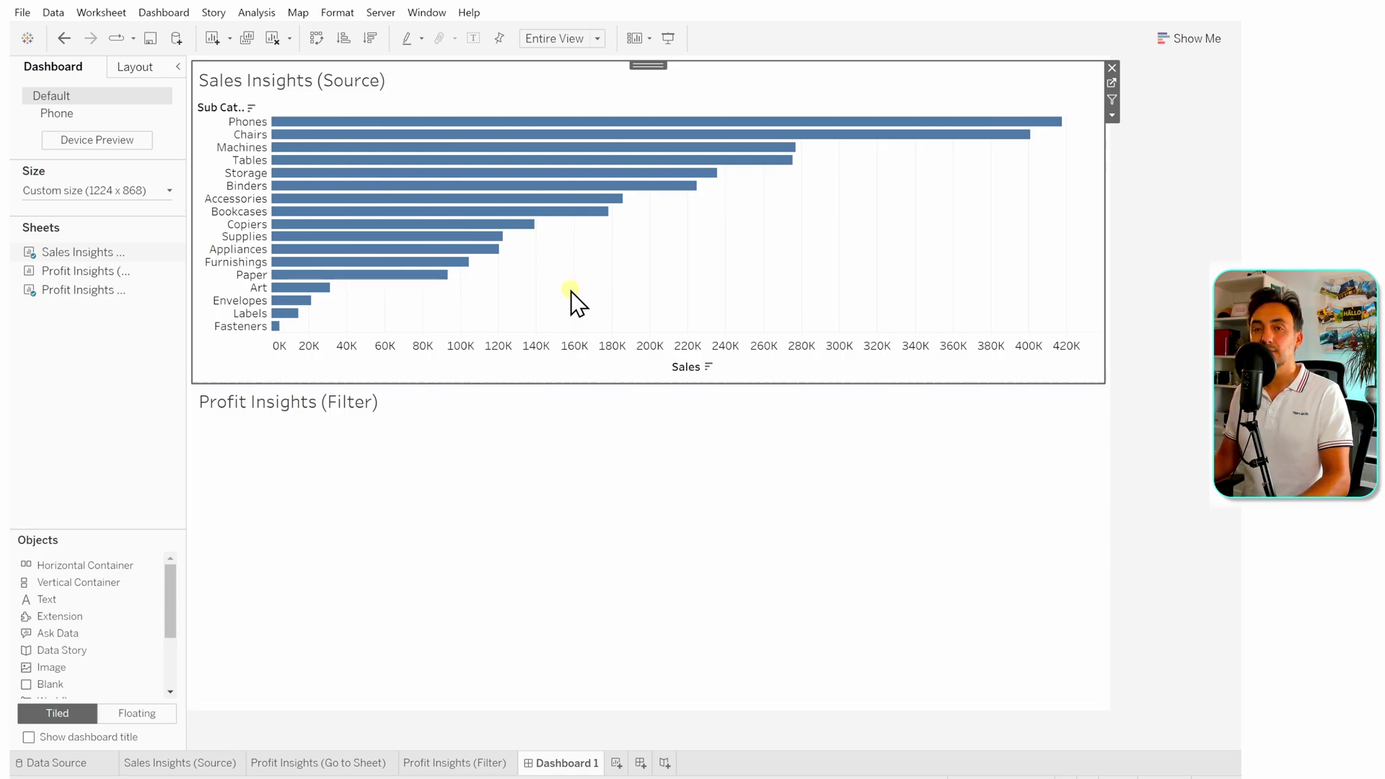
pyautogui.moveTo(346, 208)
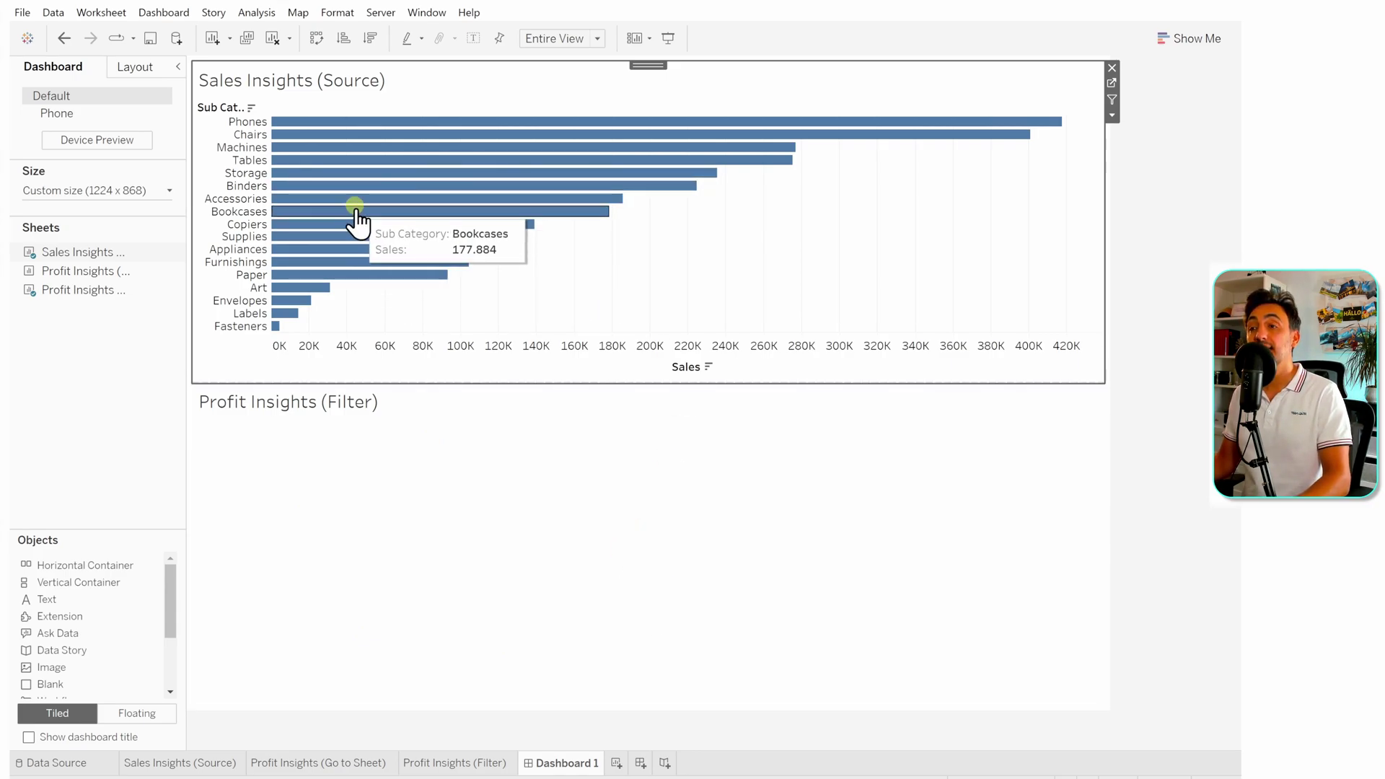
pyautogui.click(290, 163)
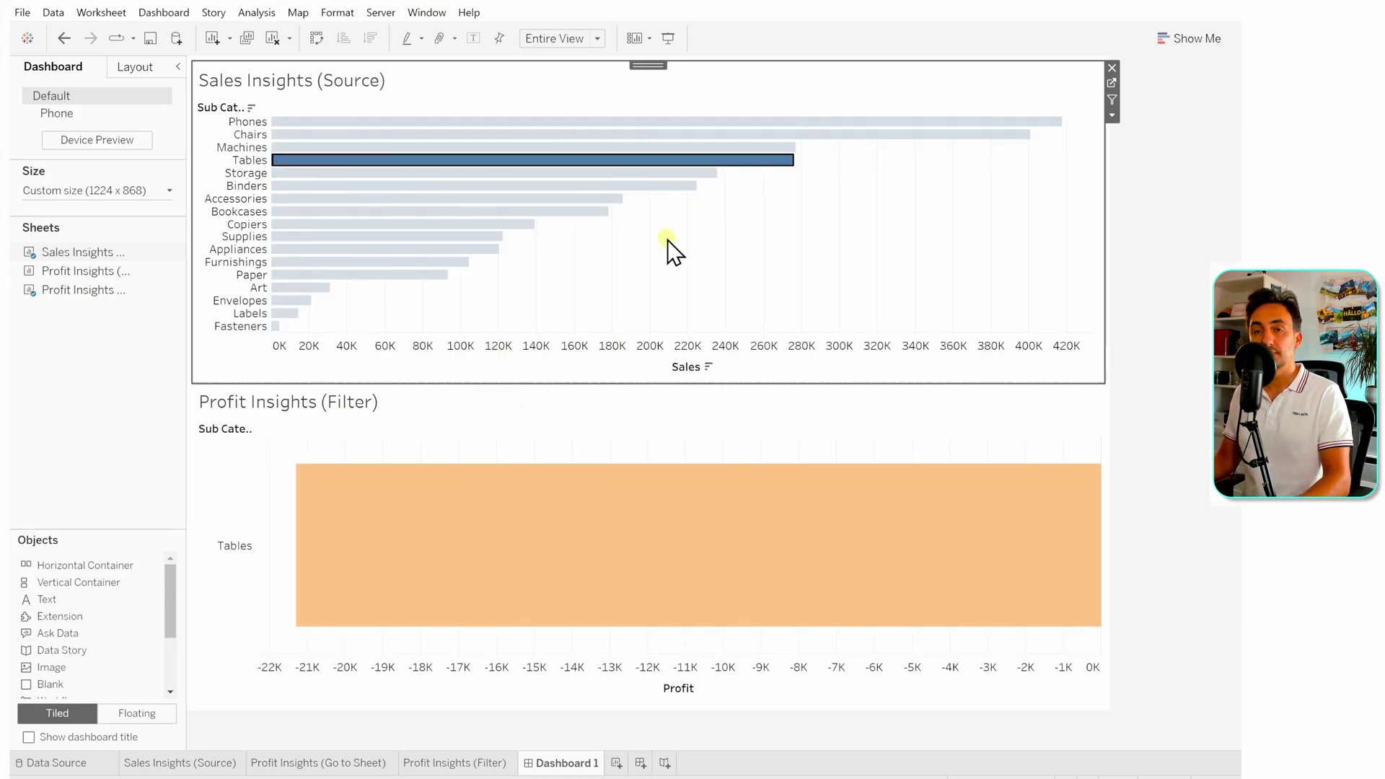
pyautogui.click(682, 255)
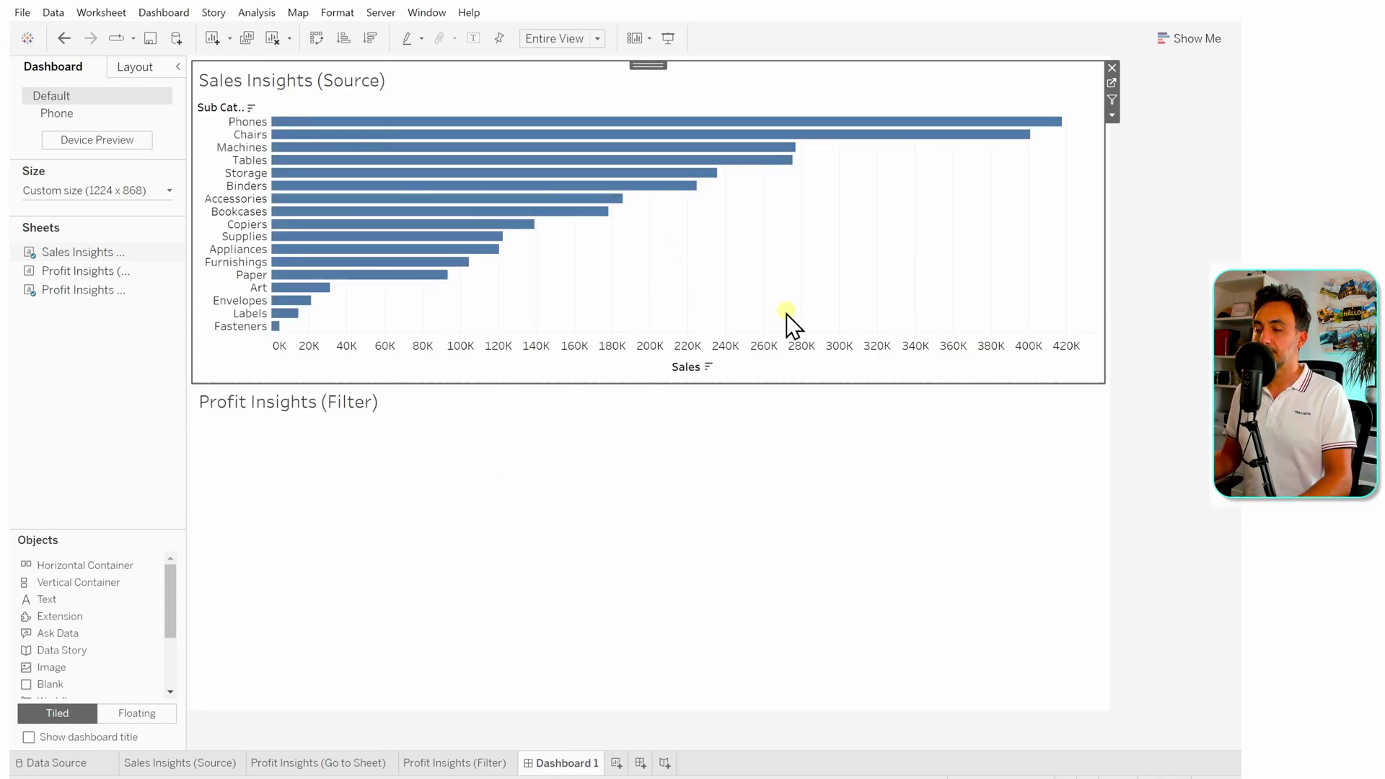
pyautogui.click(463, 761)
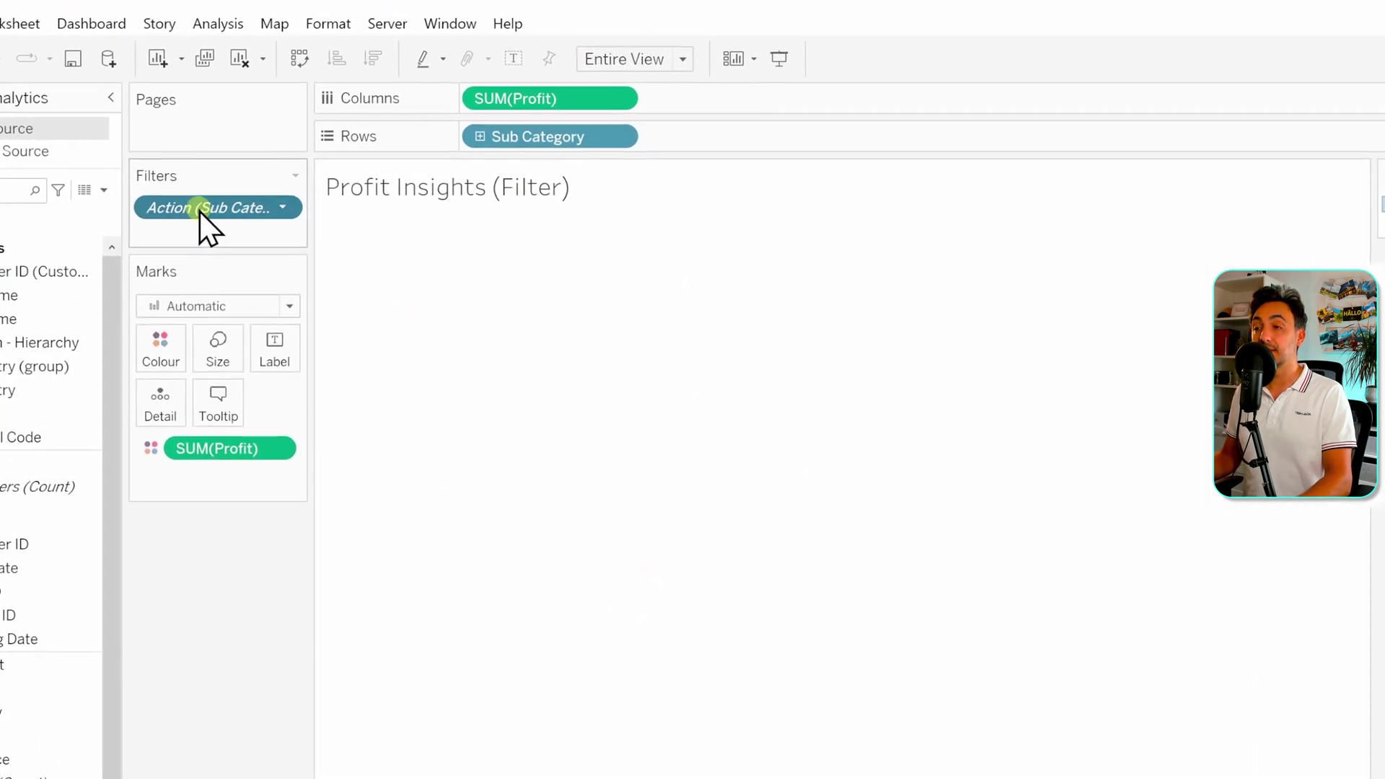
# Review the action's Sub Category filter (none of 17 values chosen), cancel, and return to Dashboard 1.
pyautogui.click(192, 210)
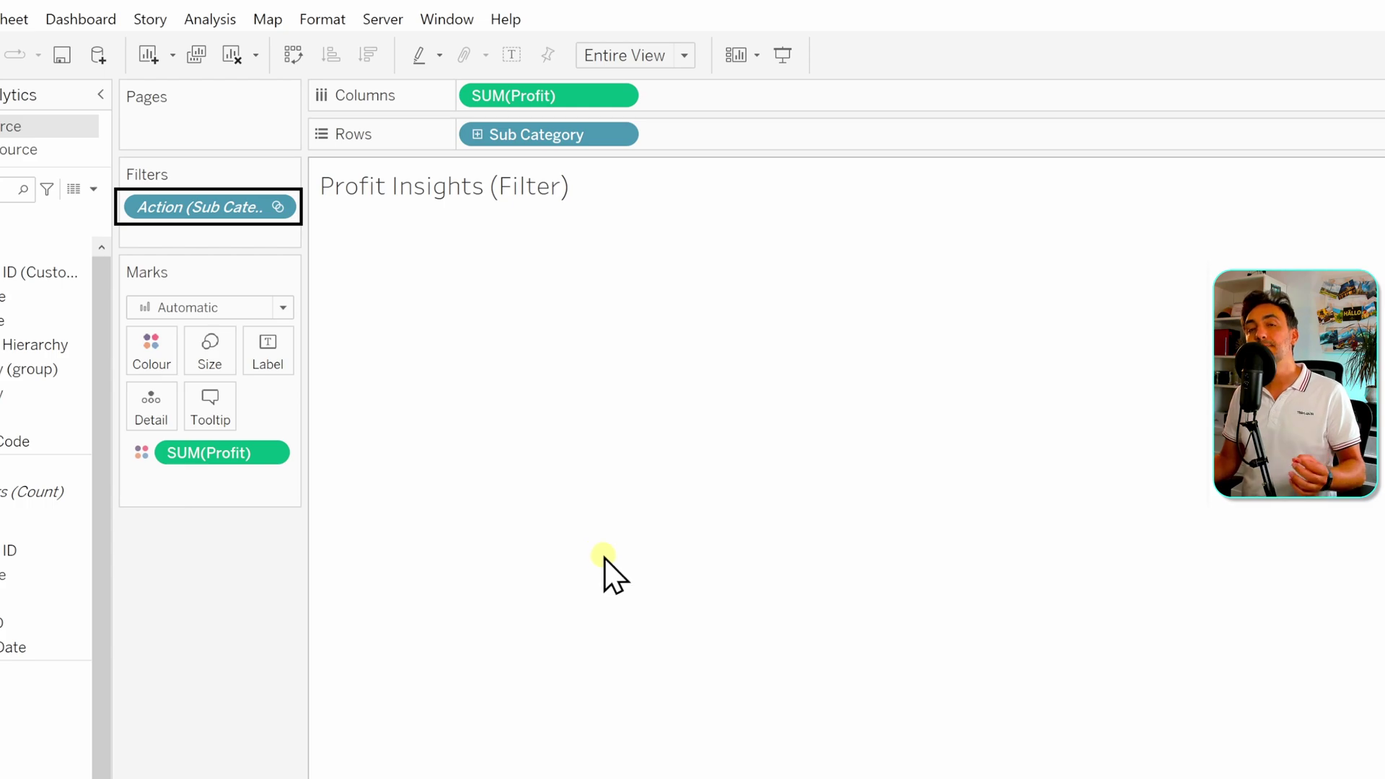
pyautogui.rightClick(230, 220)
pyautogui.click(271, 223)
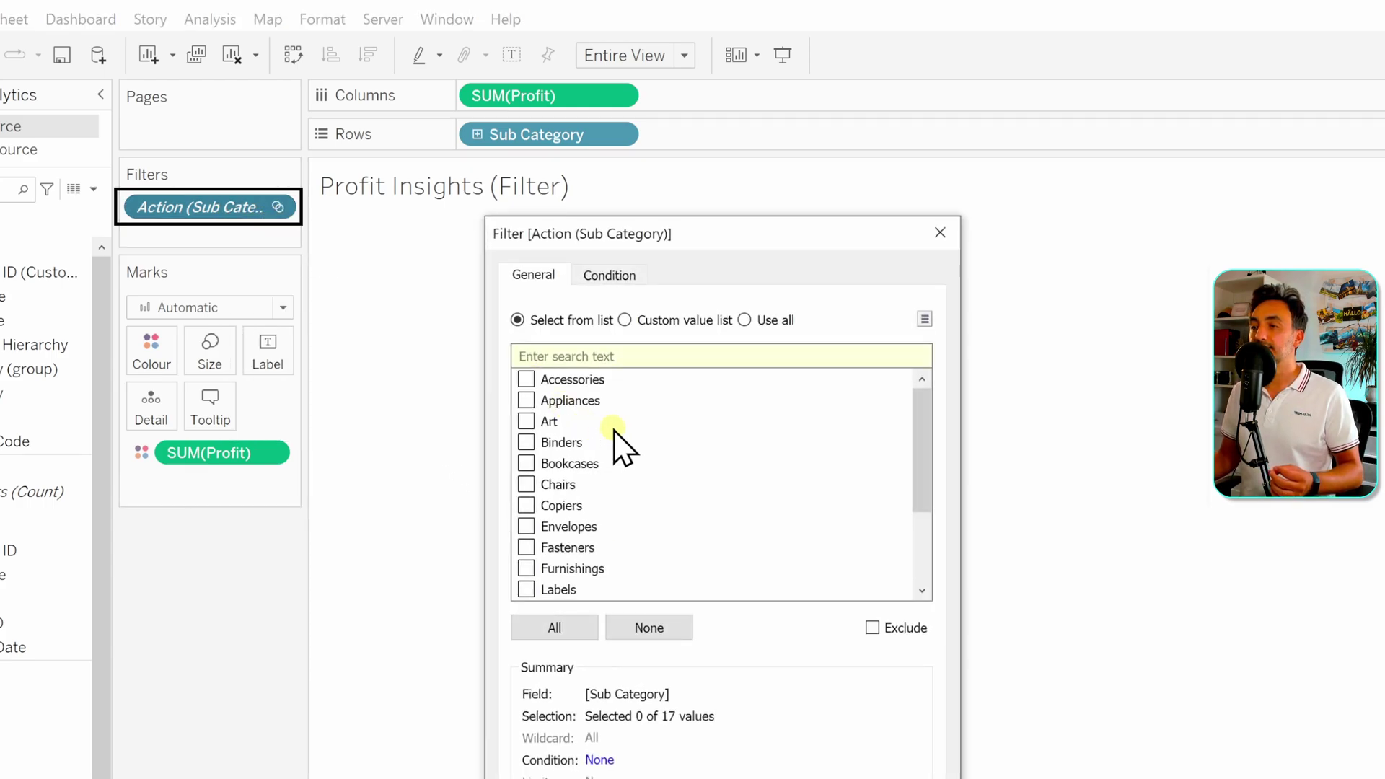
pyautogui.scroll(-2, 618, 451)
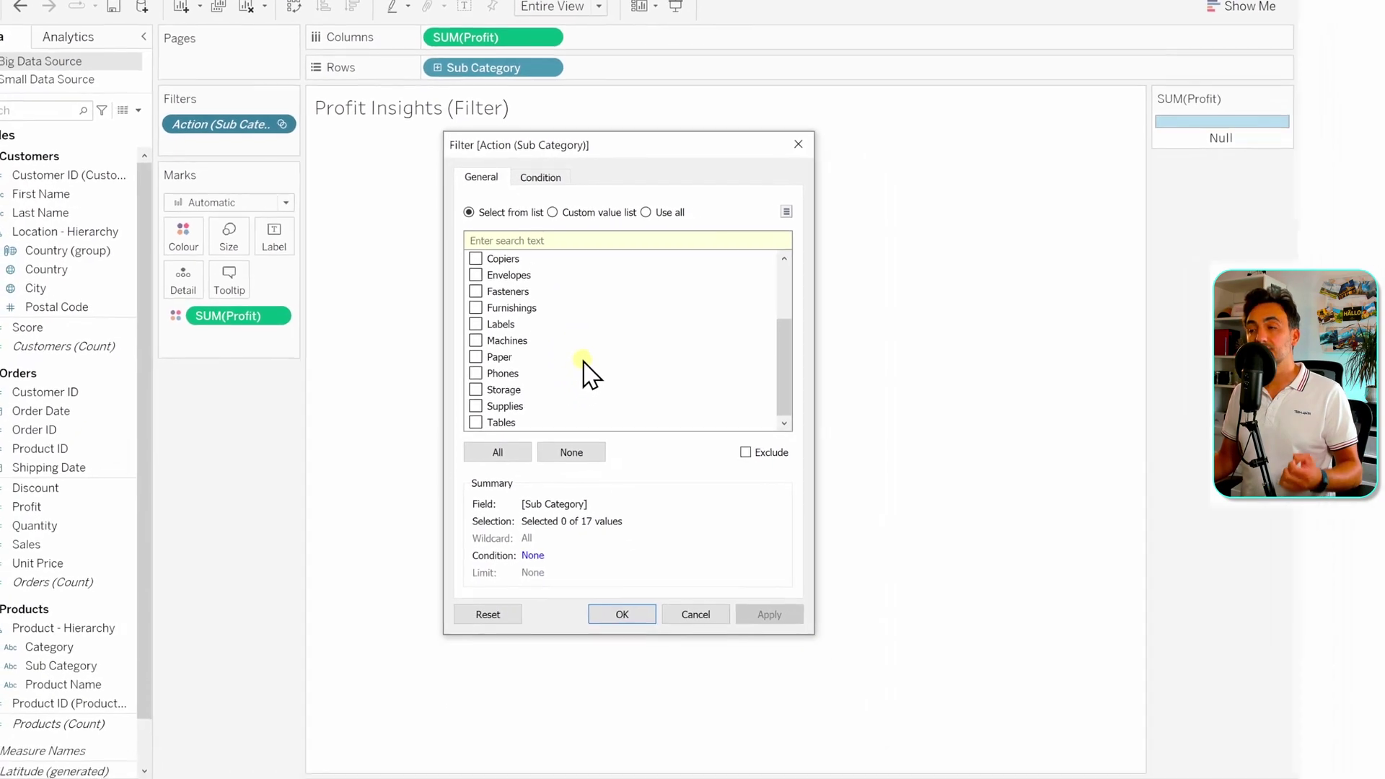
pyautogui.click(696, 614)
pyautogui.click(572, 749)
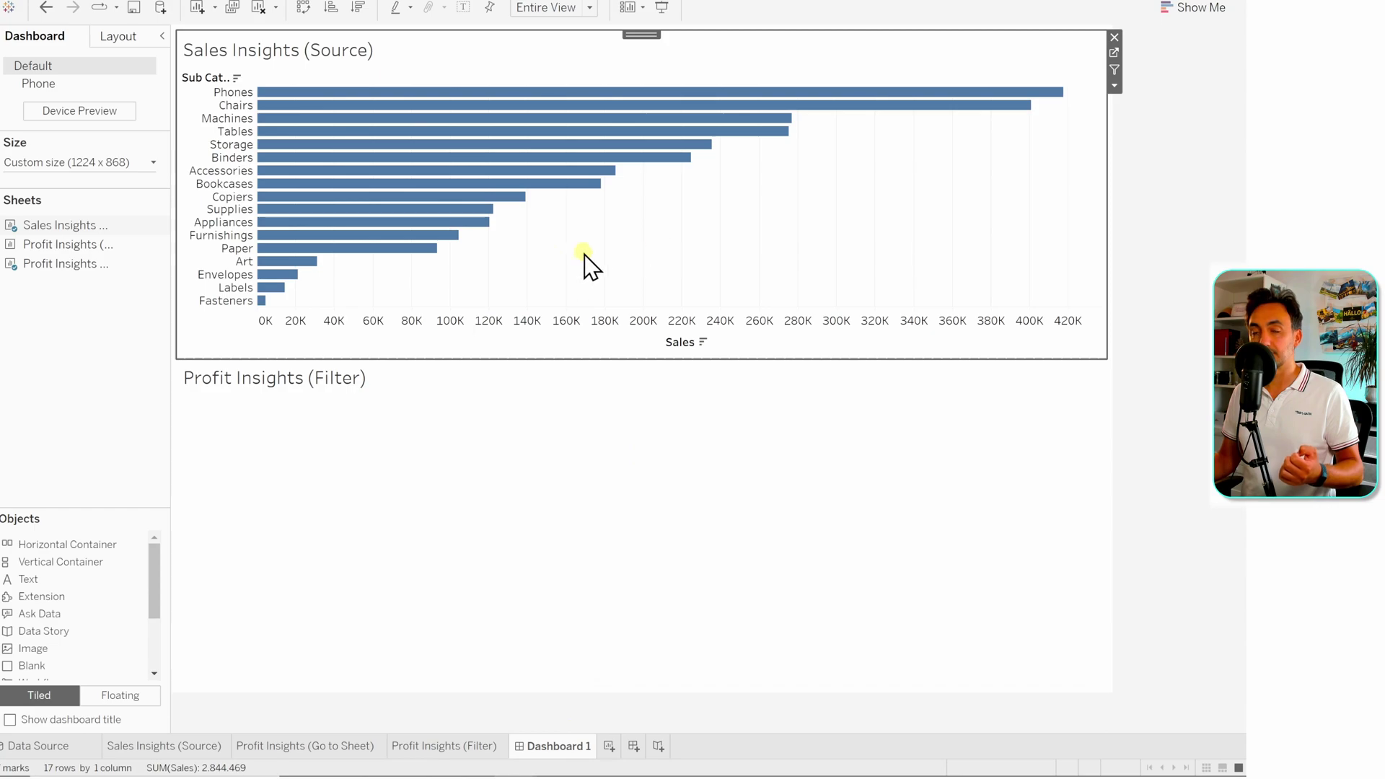
# Select Copiers through Paper sales bars and confirm the Profit Insights action filter holds those five sub-categories.
pyautogui.moveTo(555, 258); pyautogui.dragTo(376, 197)
pyautogui.click(463, 747)
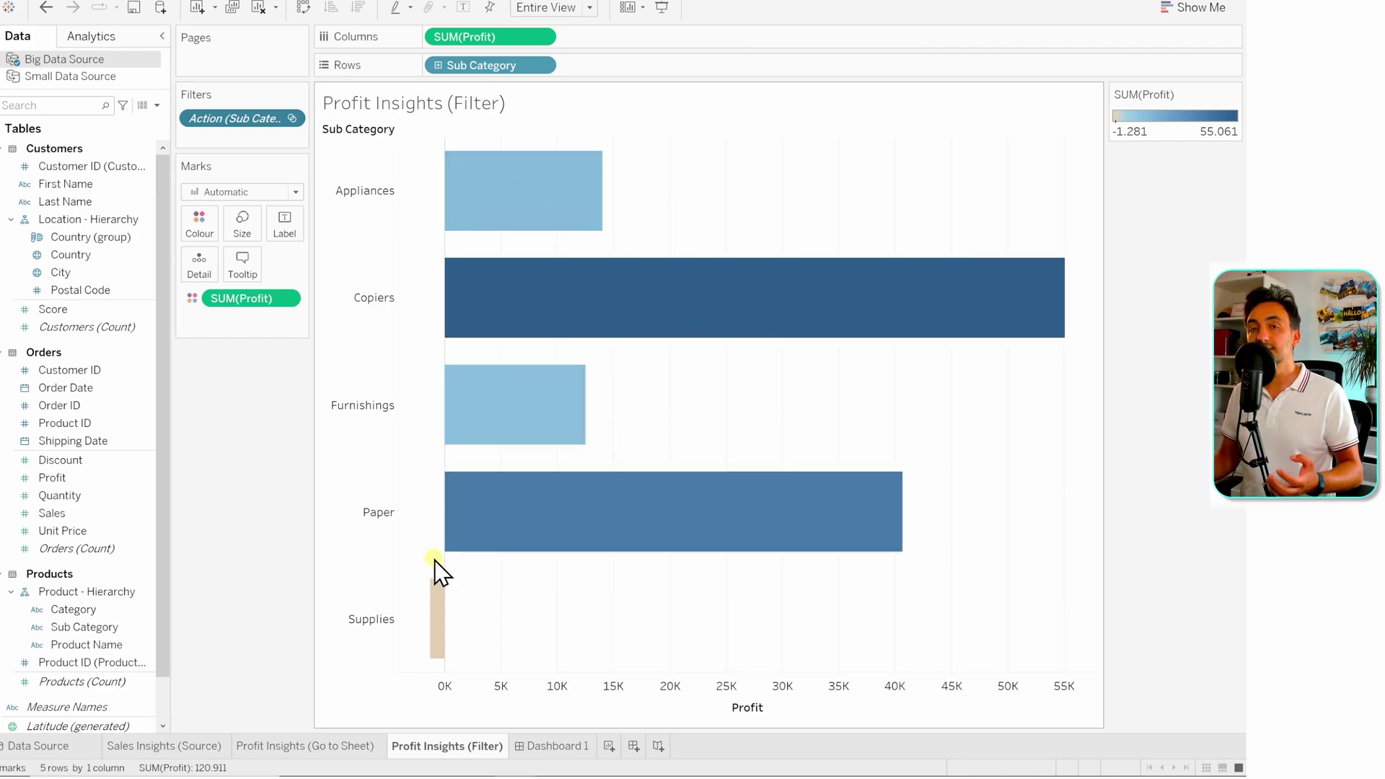
pyautogui.rightClick(232, 121)
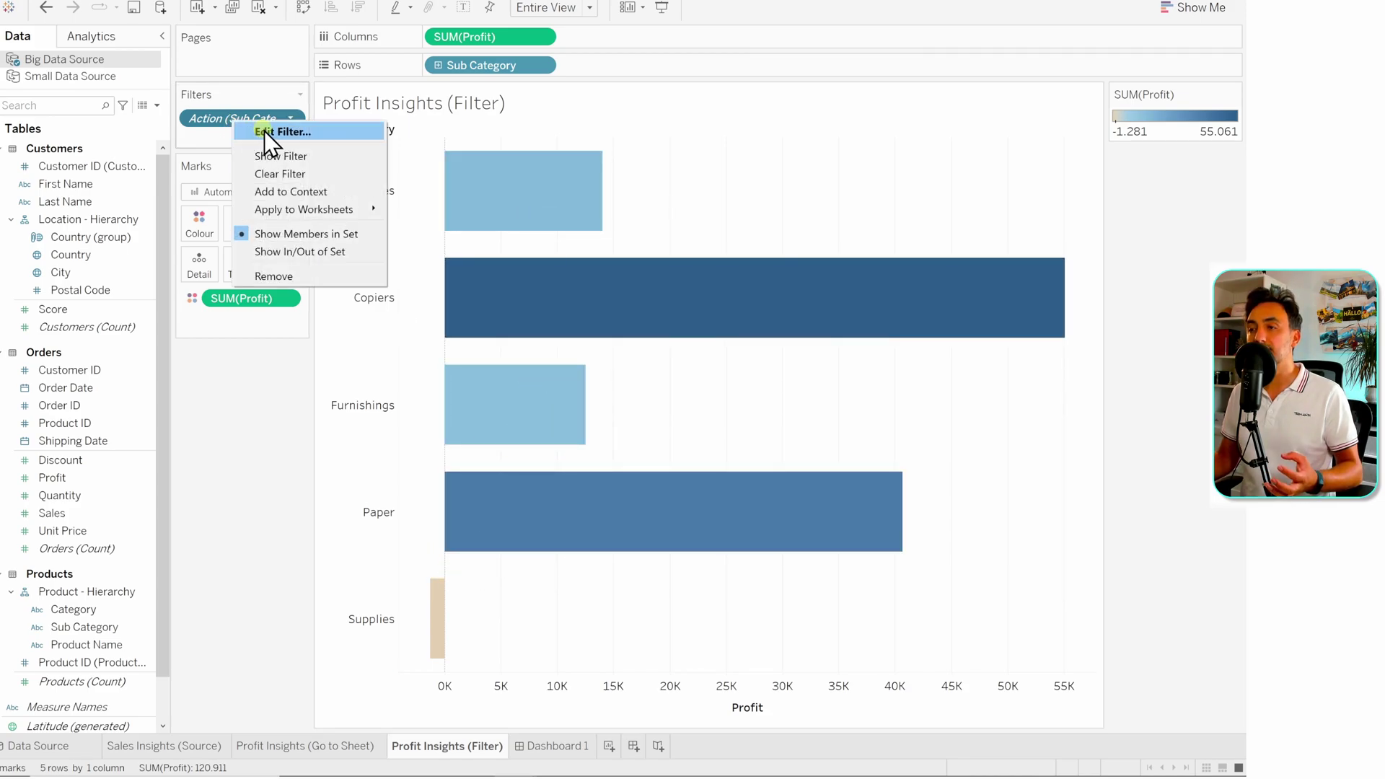
pyautogui.click(261, 131)
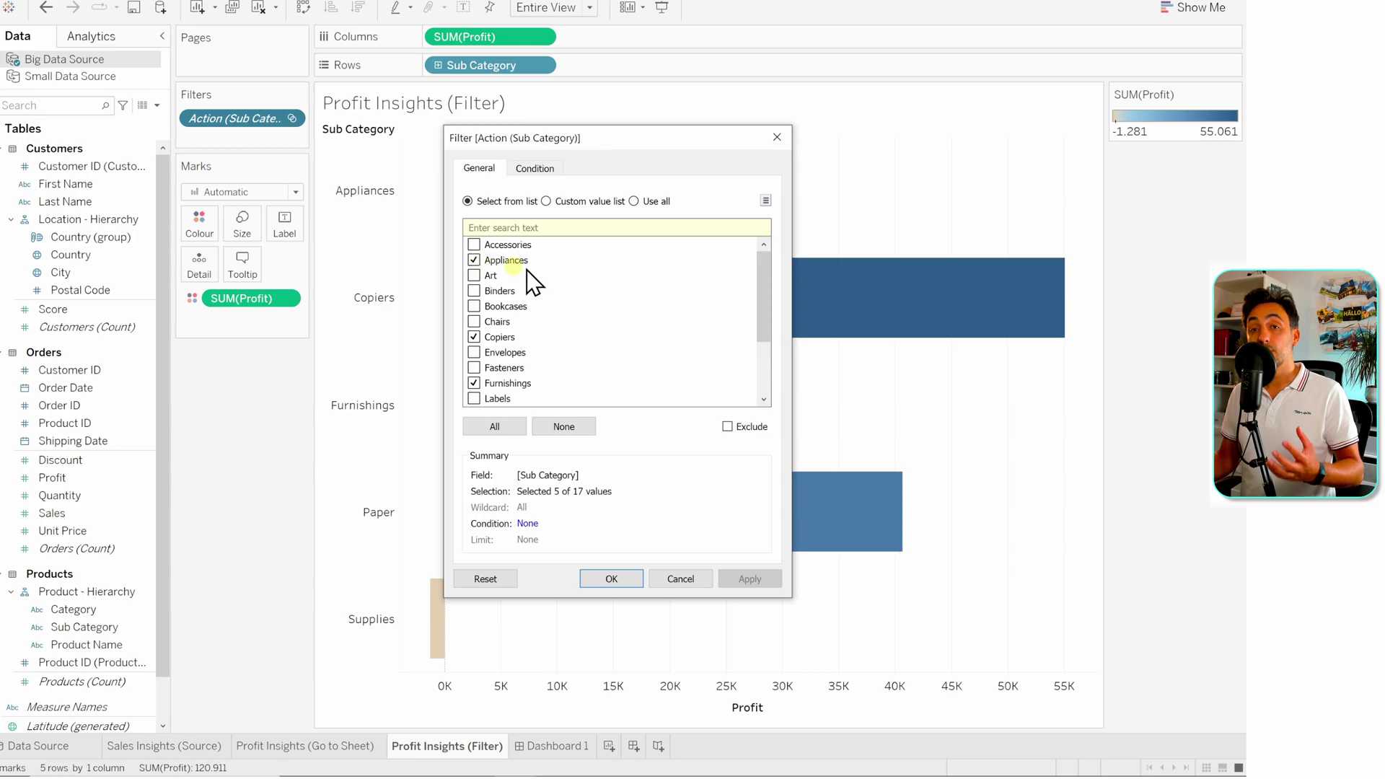
pyautogui.moveTo(758, 275); pyautogui.dragTo(763, 331)
pyautogui.click(632, 578)
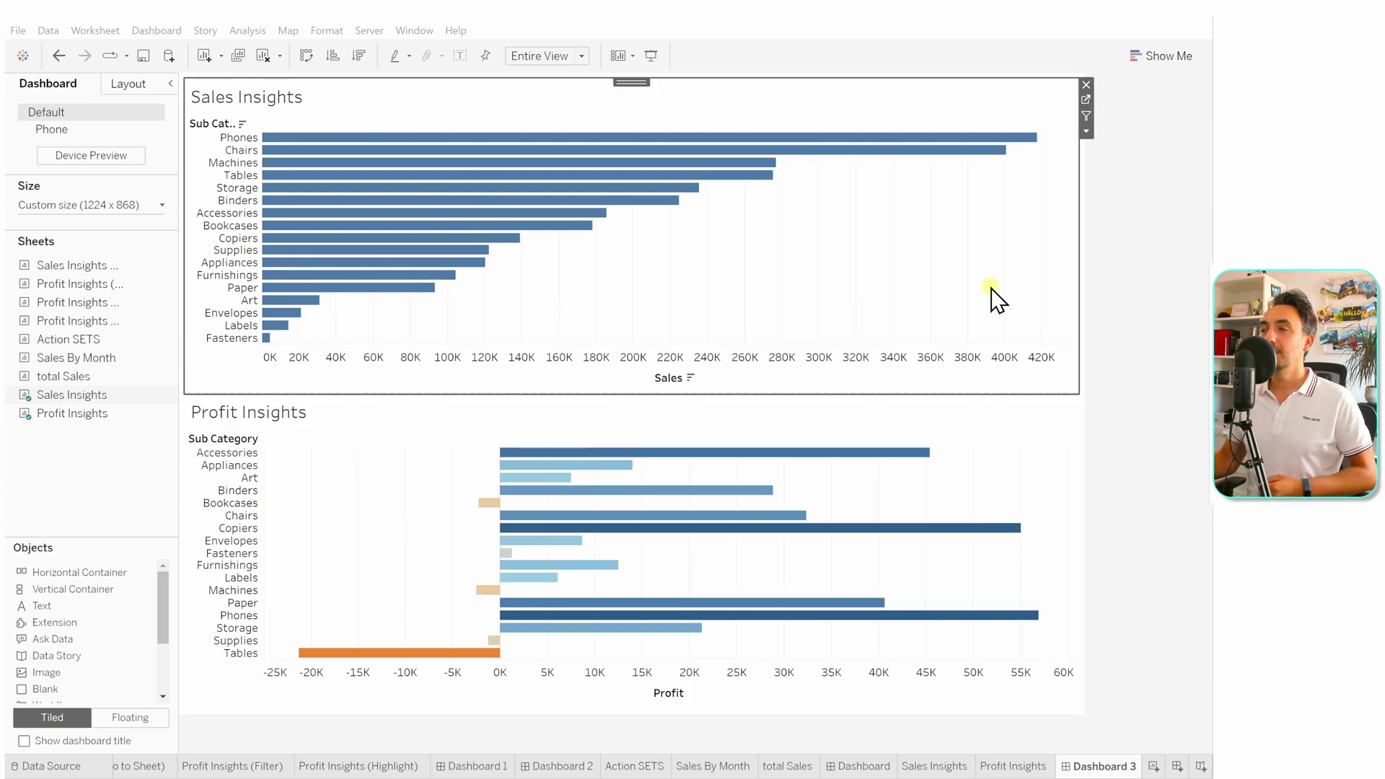
# Turn on Use as Filter for Sales Insights on Dashboard 3, then select Tables to narrow Profit Insights.
pyautogui.click(362, 439)
pyautogui.click(431, 312)
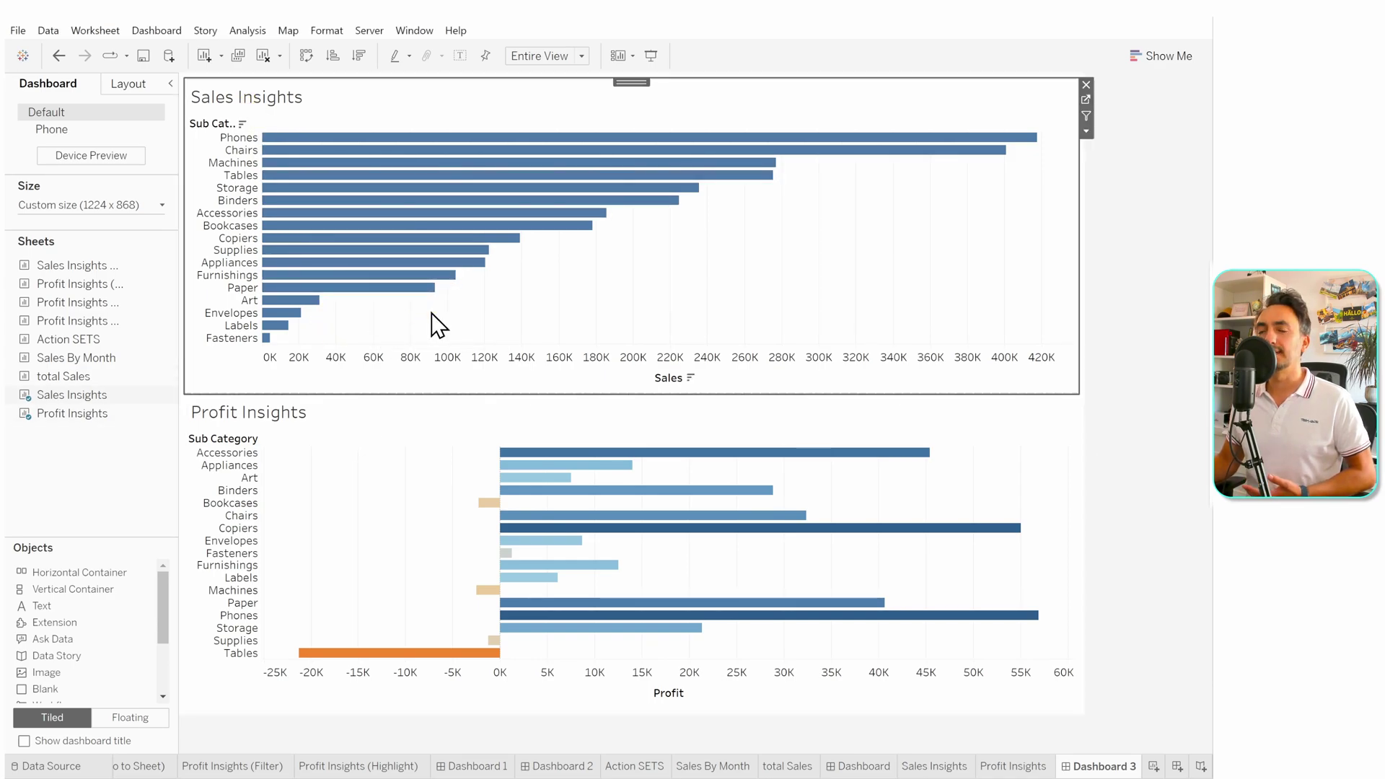
pyautogui.click(383, 264)
pyautogui.click(762, 273)
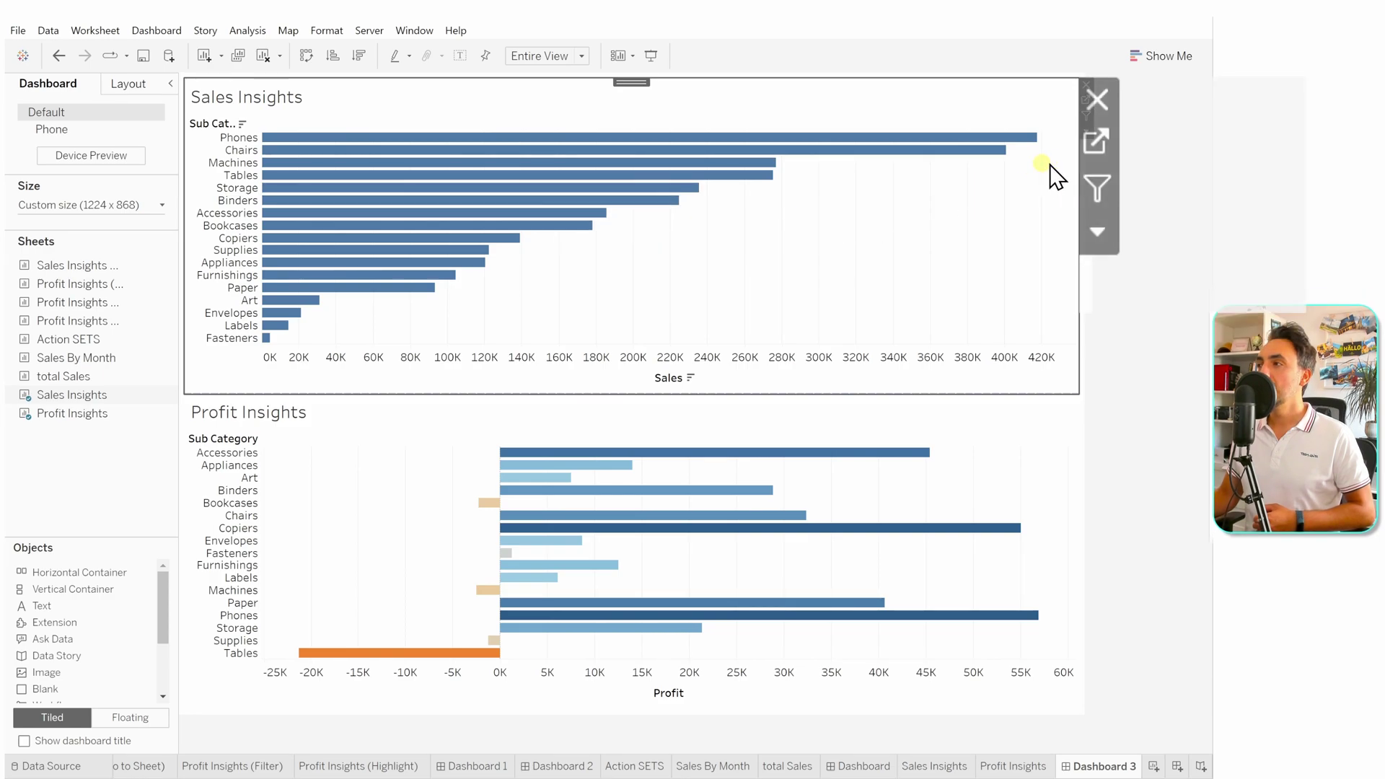
pyautogui.click(1101, 190)
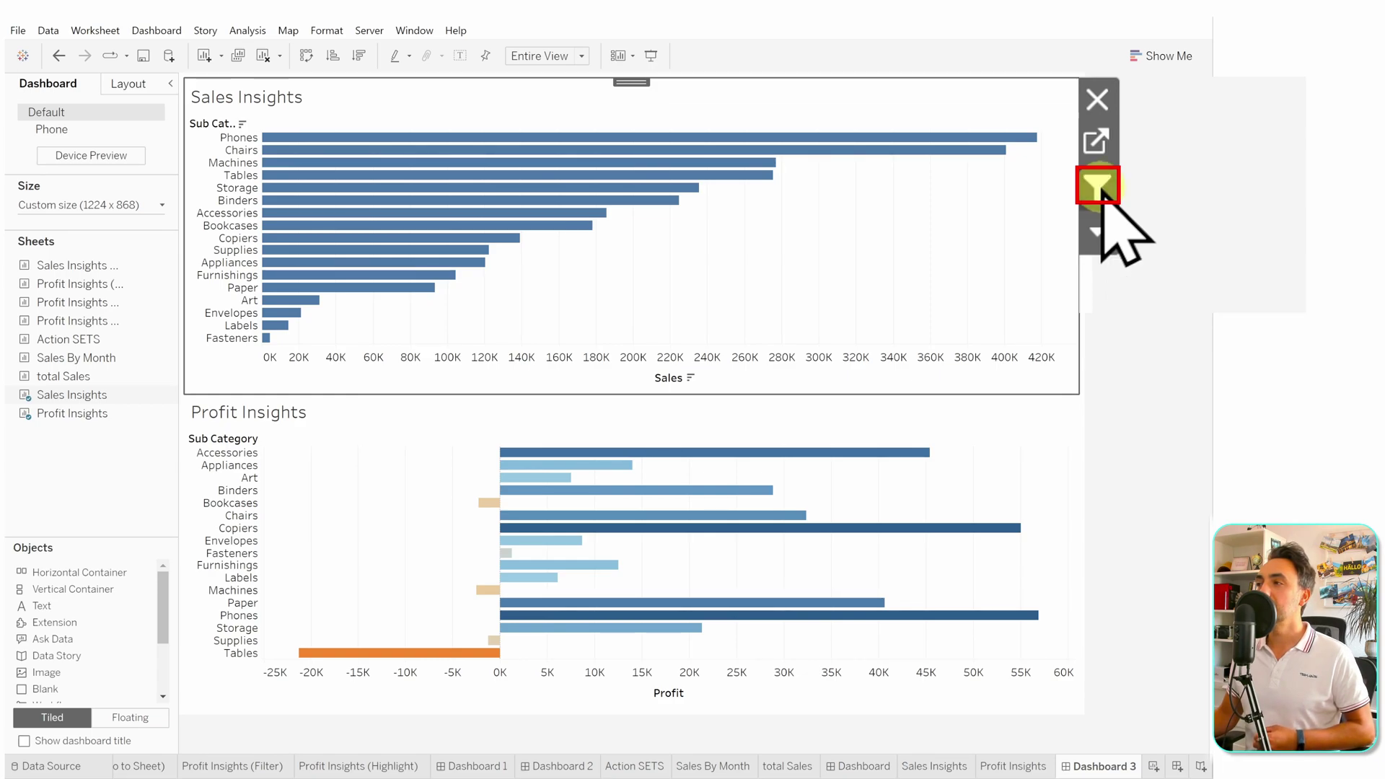
pyautogui.click(350, 177)
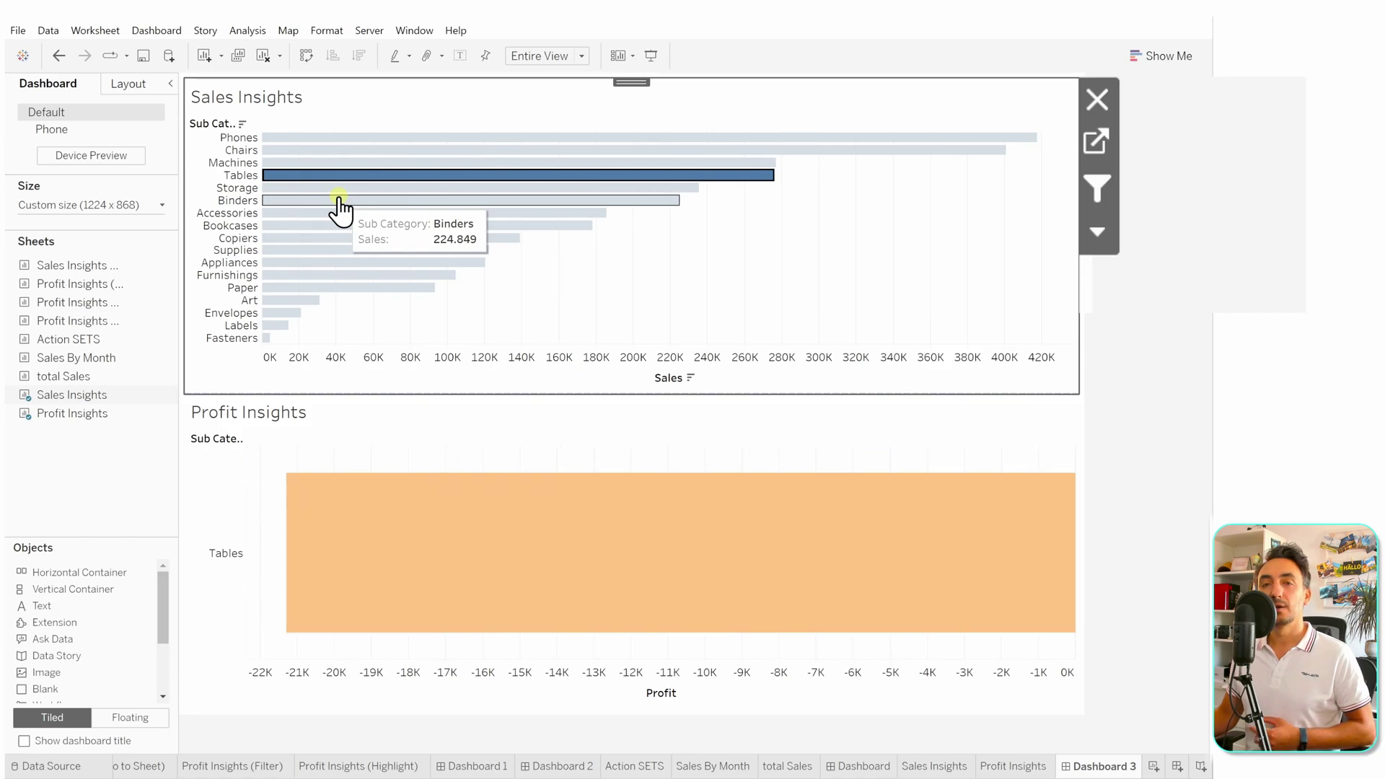
pyautogui.moveTo(428, 537)
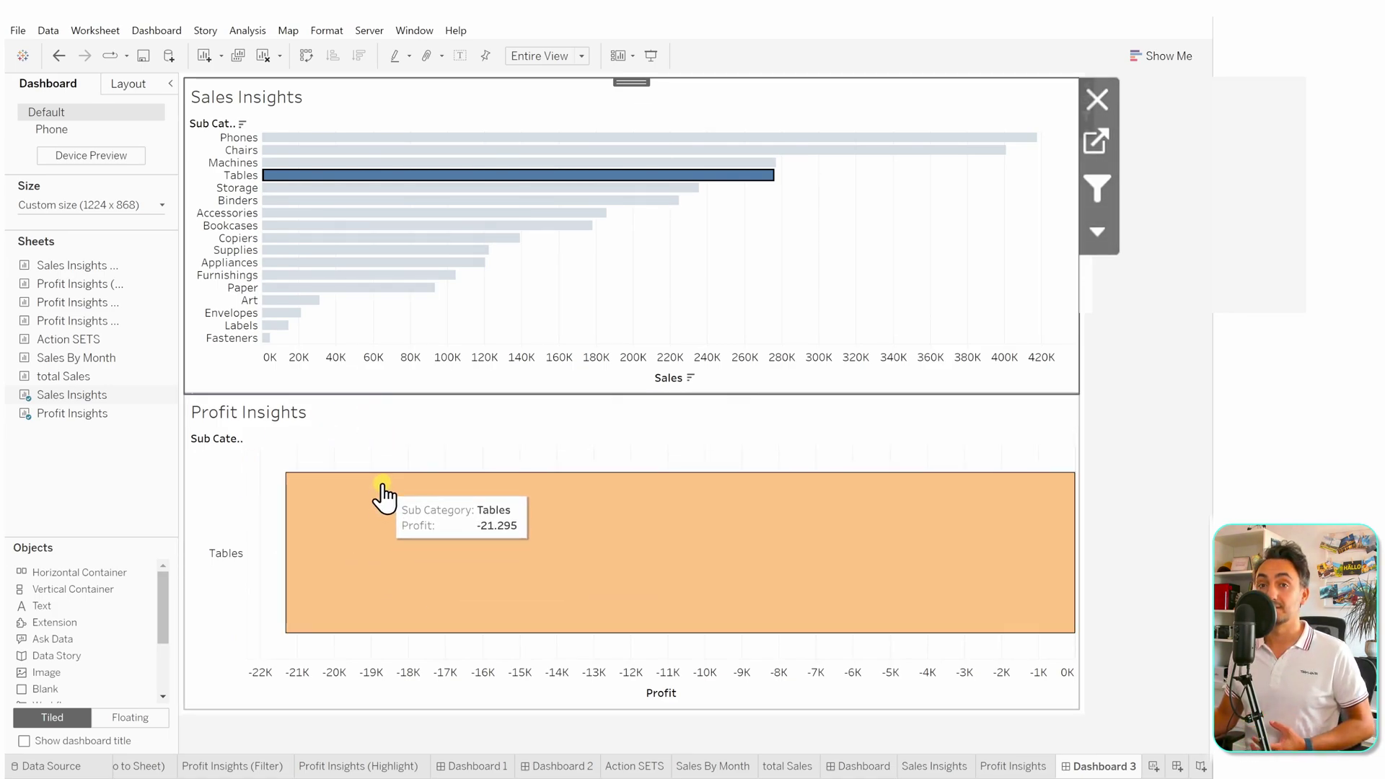
pyautogui.click(156, 31)
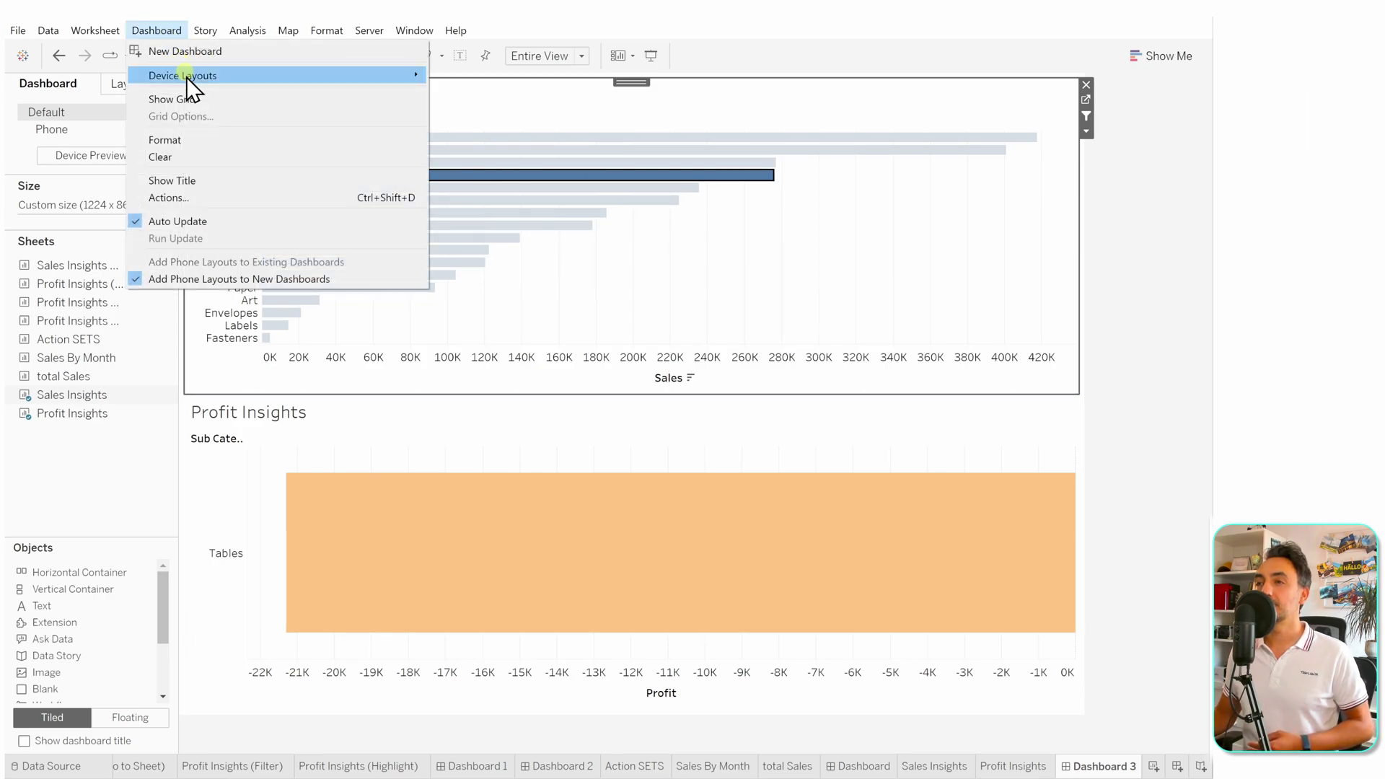
pyautogui.click(206, 197)
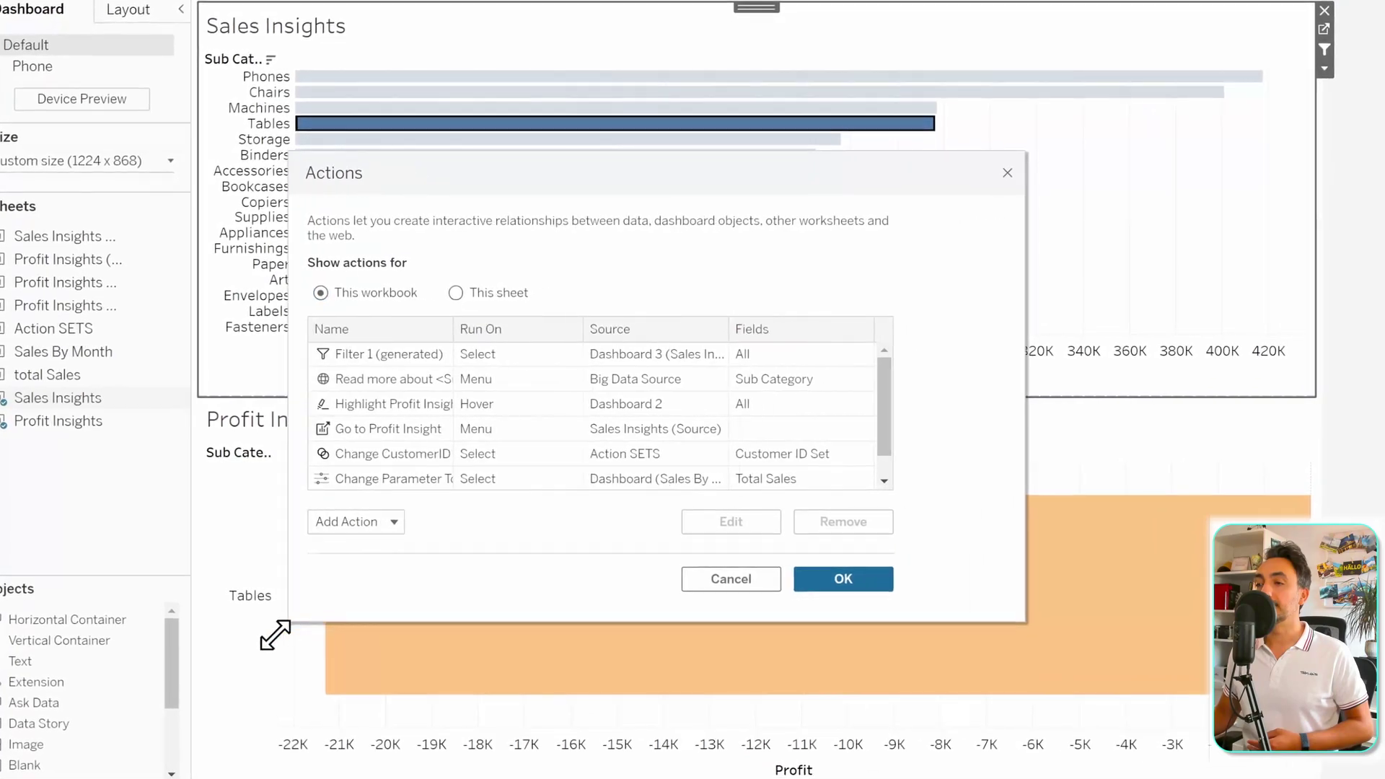
pyautogui.moveTo(275, 635); pyautogui.dragTo(183, 662)
pyautogui.moveTo(365, 314); pyautogui.dragTo(485, 323)
pyautogui.click(365, 342)
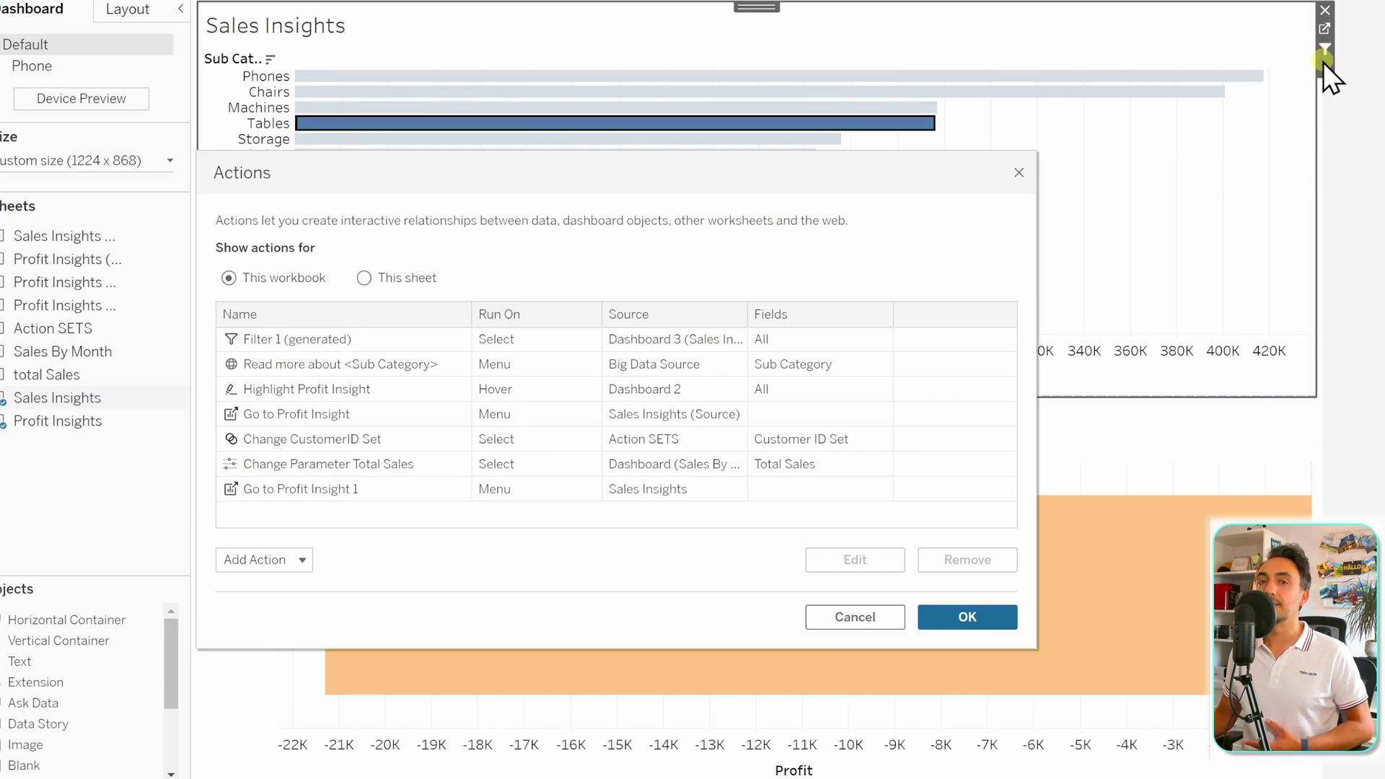
pyautogui.doubleClick(387, 343)
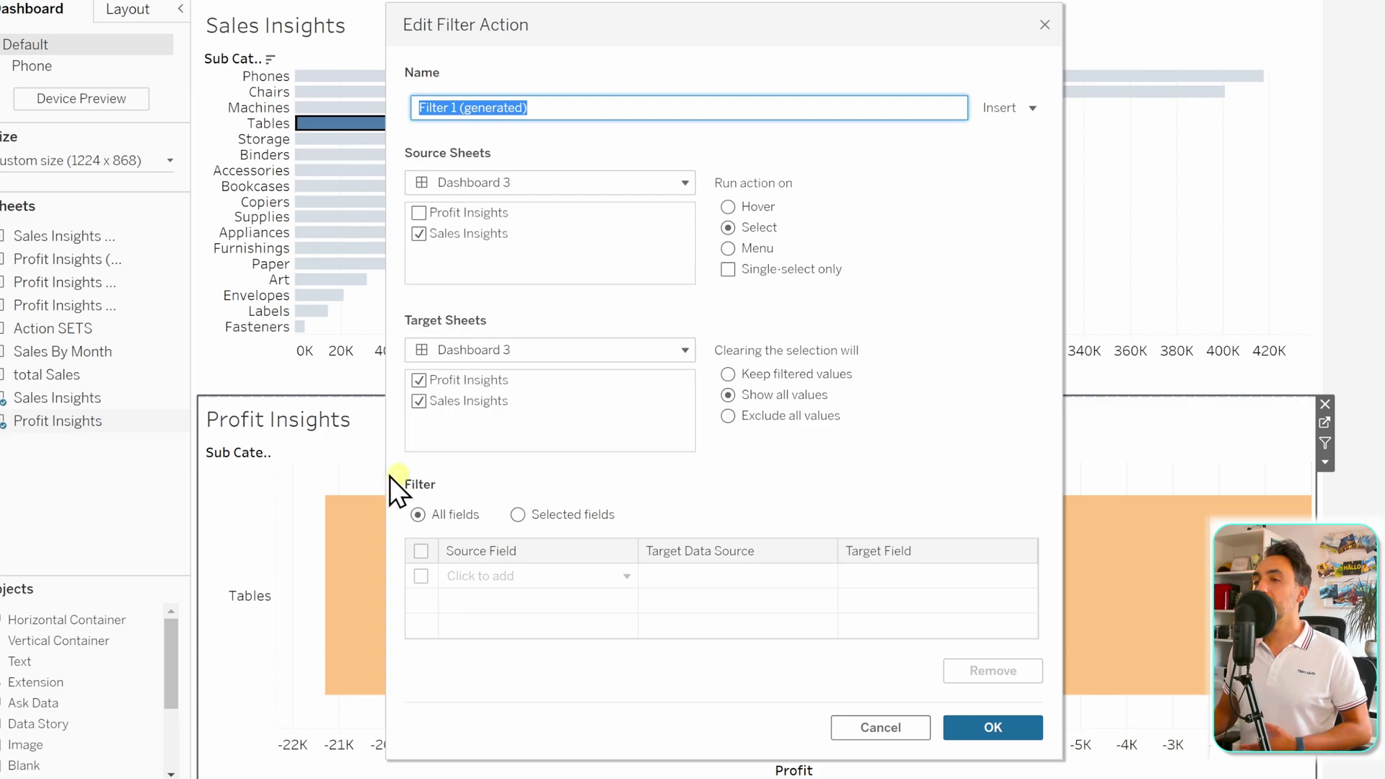
pyautogui.click(984, 729)
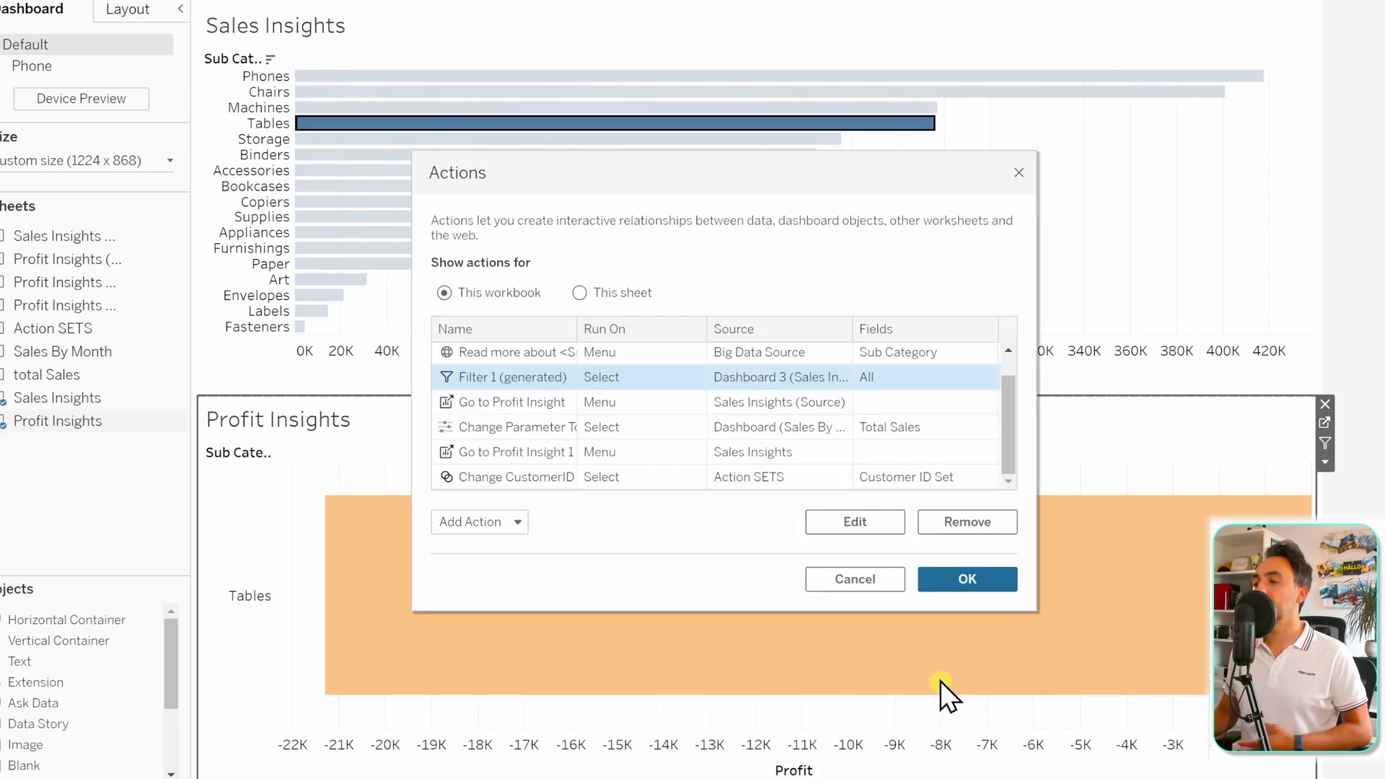
pyautogui.click(952, 578)
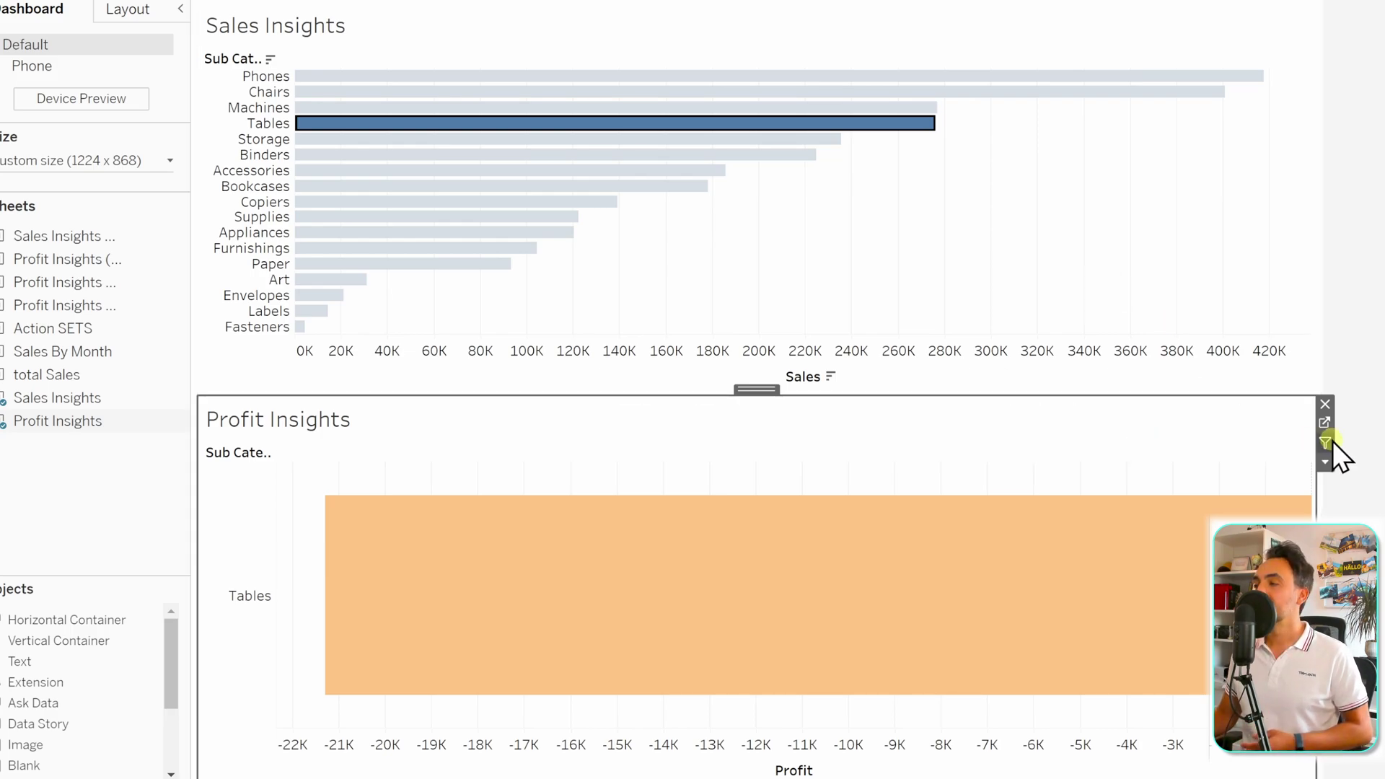
# Enable Use as Filter on Profit Insights, clear Tables, and choose Accessories to narrow Sales Insights.
pyautogui.click(1017, 360)
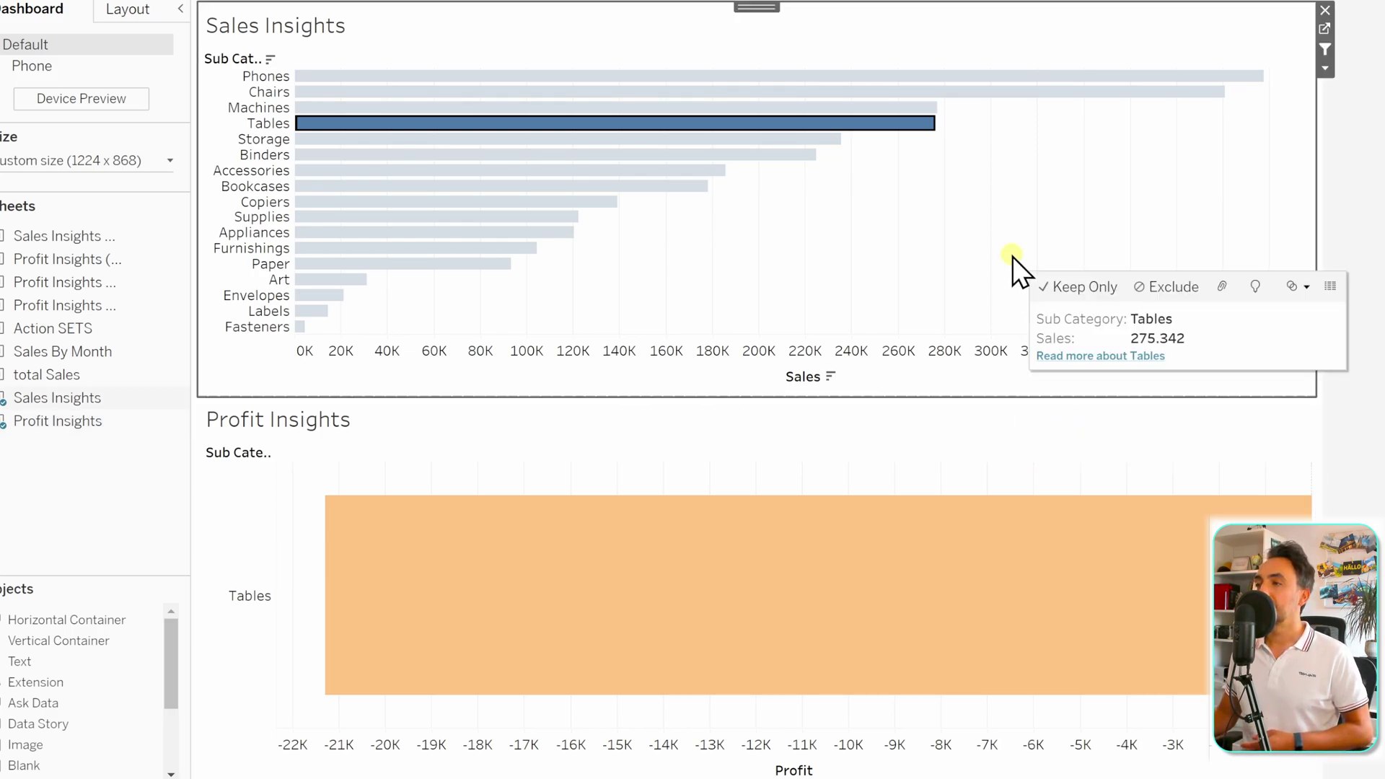
pyautogui.click(946, 224)
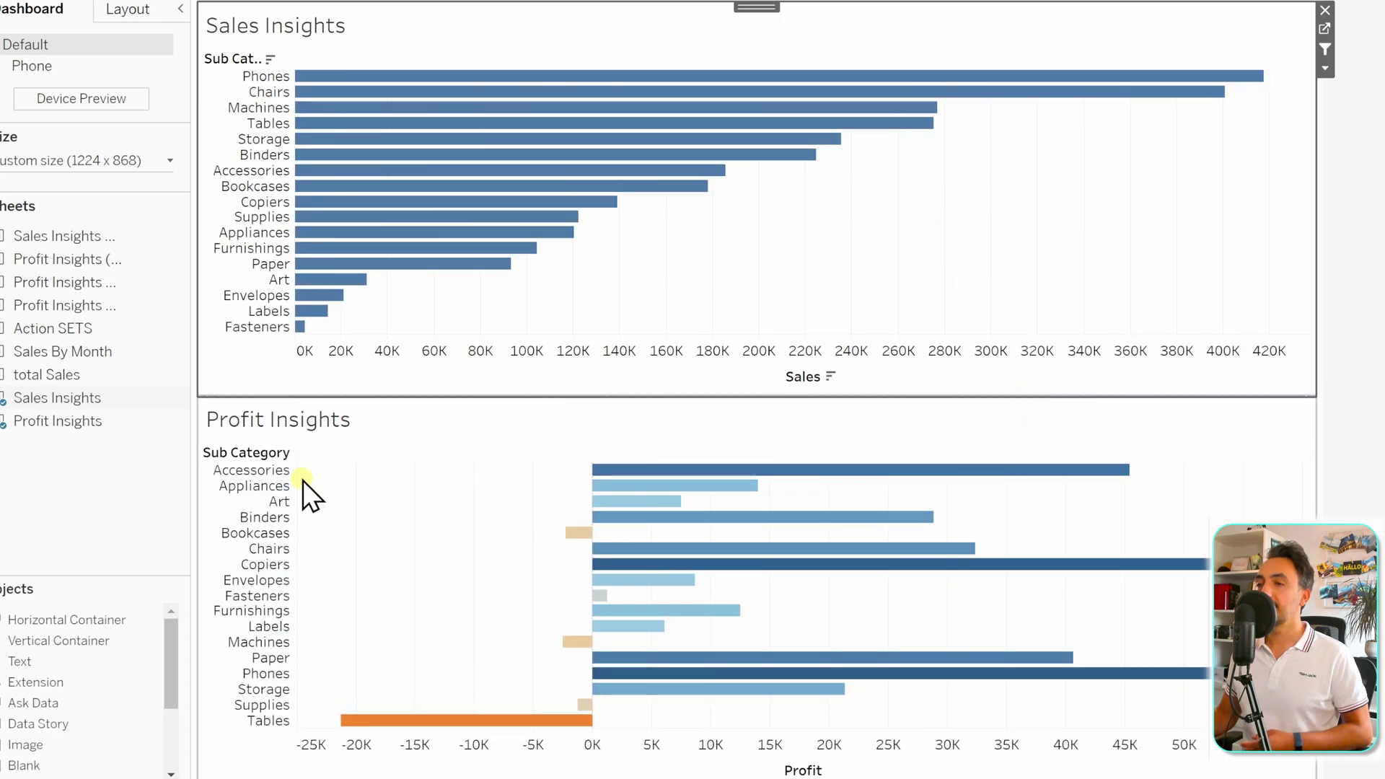
pyautogui.click(599, 475)
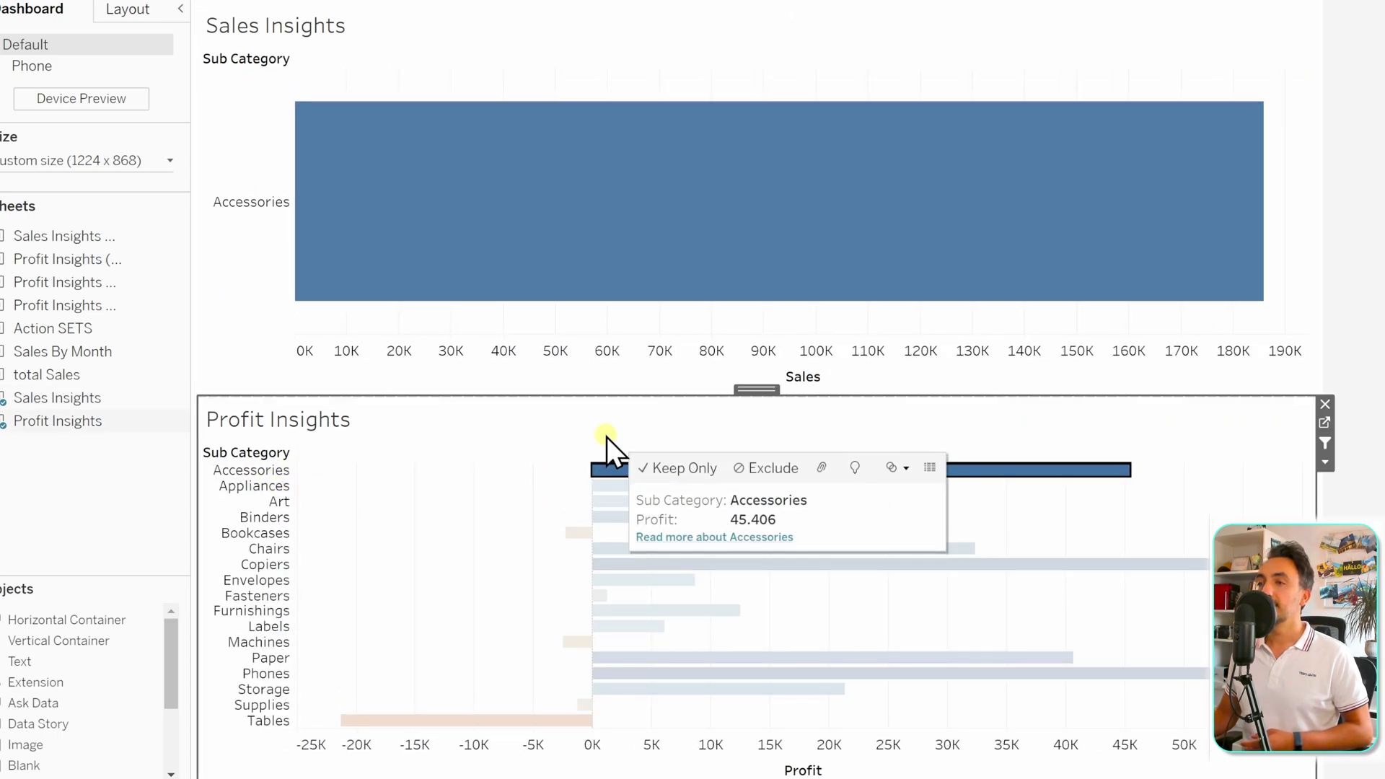